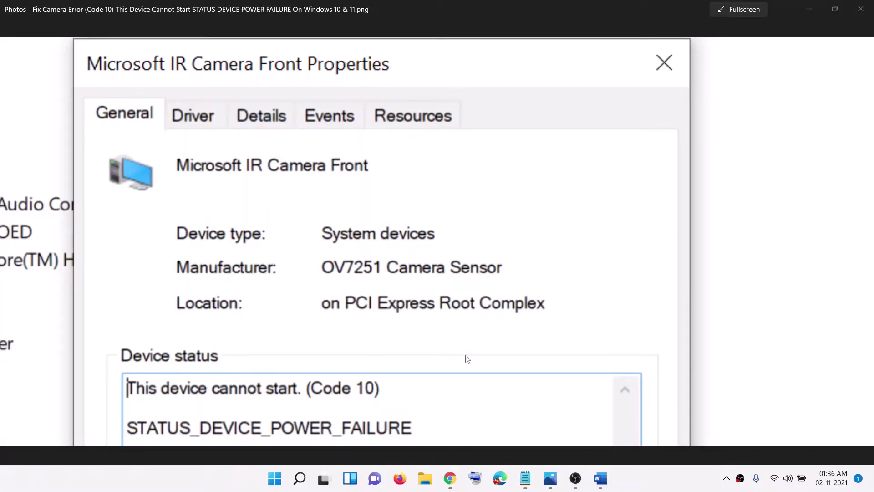
Step: Bring the Word 'Fix Camera Error' document to the front over the Code 10 screenshot
left_click(601, 477)
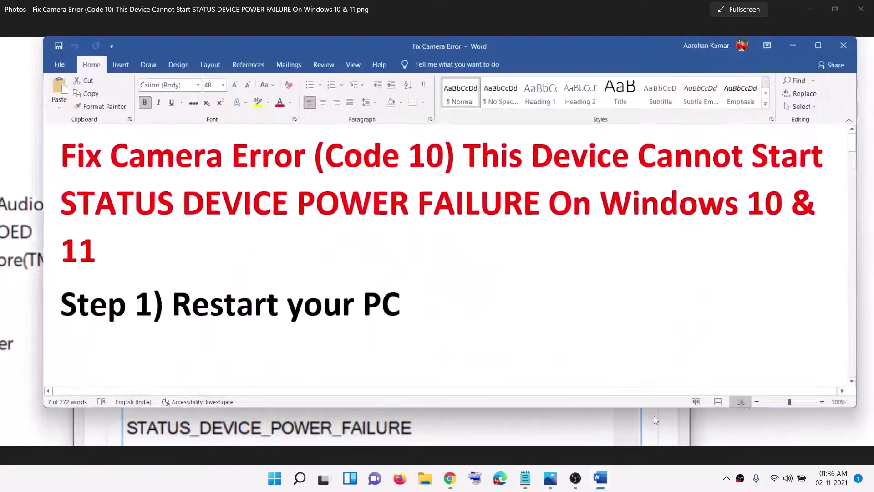
Step: Highlight Step 1 'Restart your PC' and show the Start menu's Restart option without restarting
left_click_drag(163, 302, 396, 303)
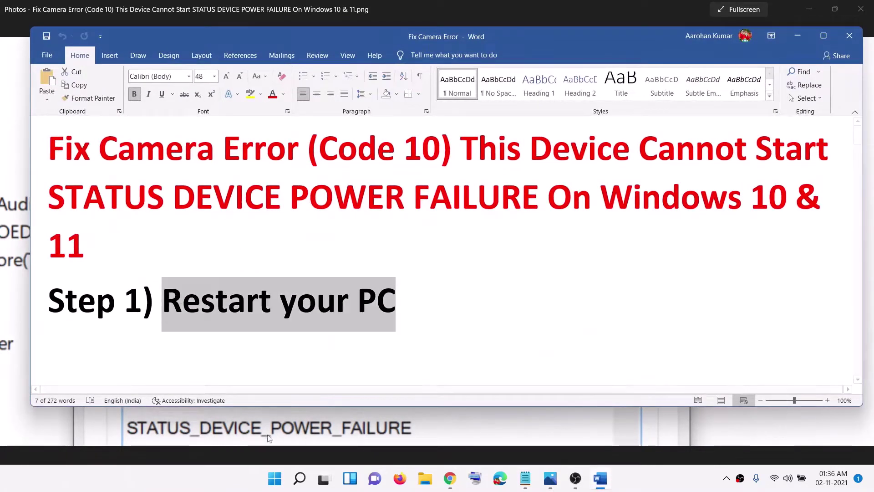
key("super")
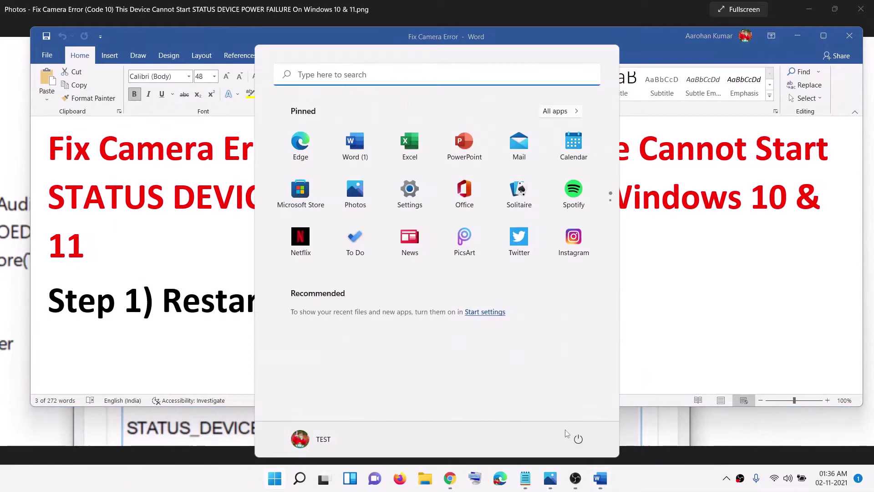
left_click(578, 439)
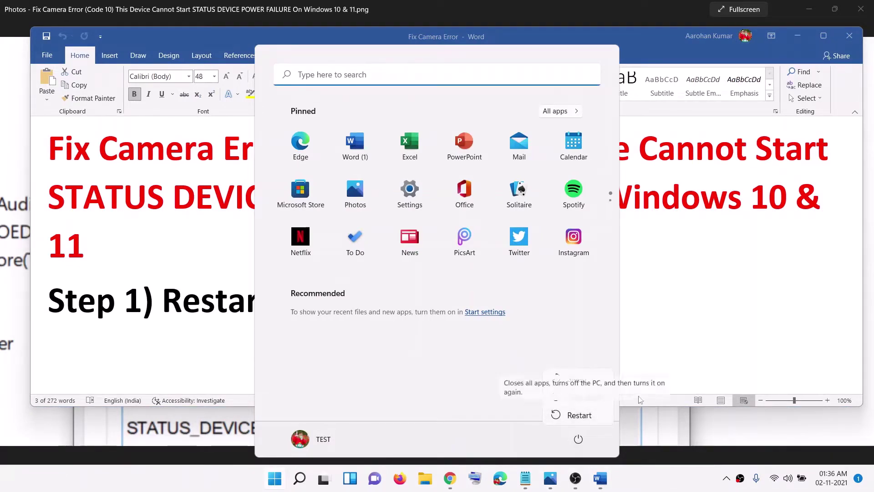
left_click(658, 299)
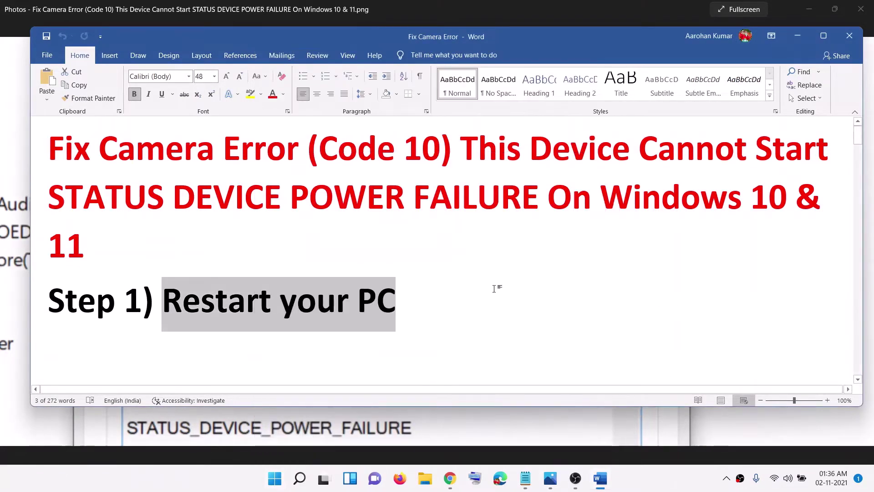
Step: Scroll to Step 2 about camera privacy access, highlight it, and open the Start menu
scroll(494, 288, "down", 3)
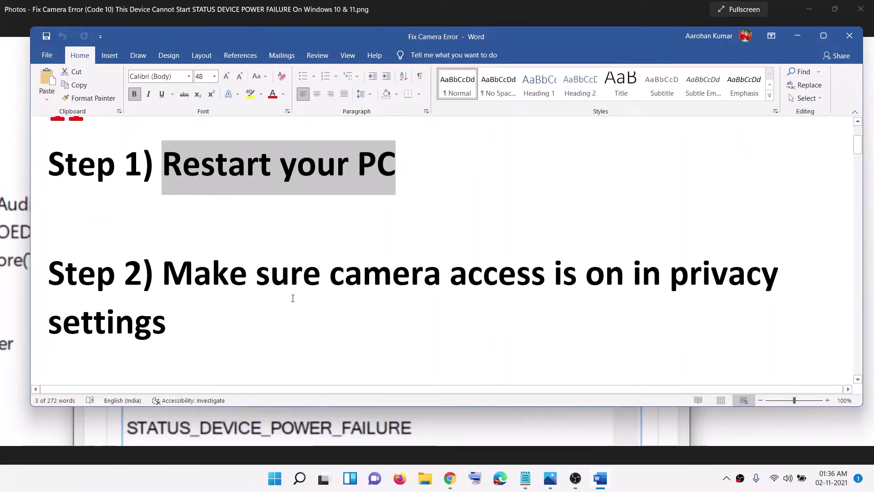
scroll(494, 288, "down", 1)
left_click_drag(168, 295, 499, 246)
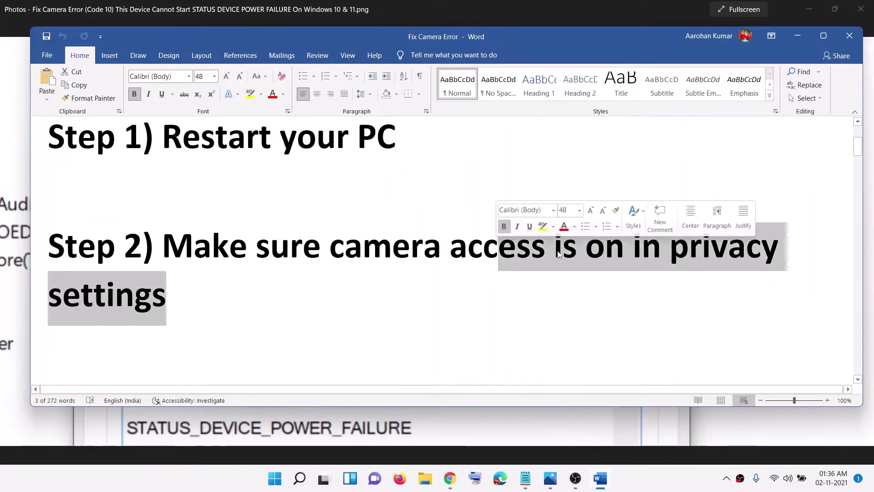
left_click(563, 245)
left_click_drag(269, 287, 163, 246)
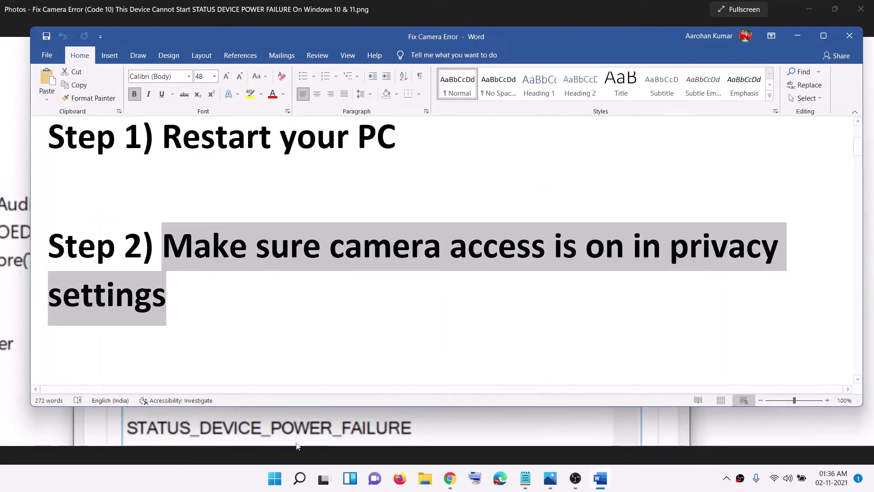
left_click(274, 478)
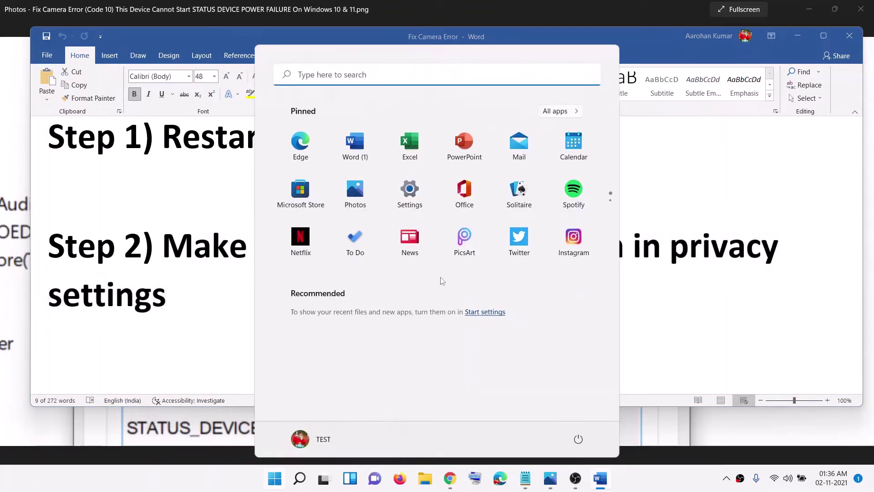
Step: Open Settings to the Privacy & security > Camera page
left_click(416, 190)
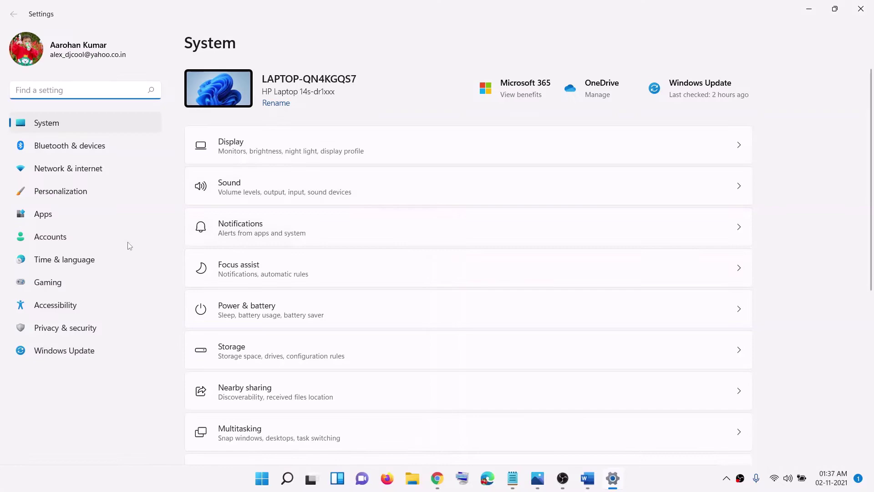
left_click(60, 333)
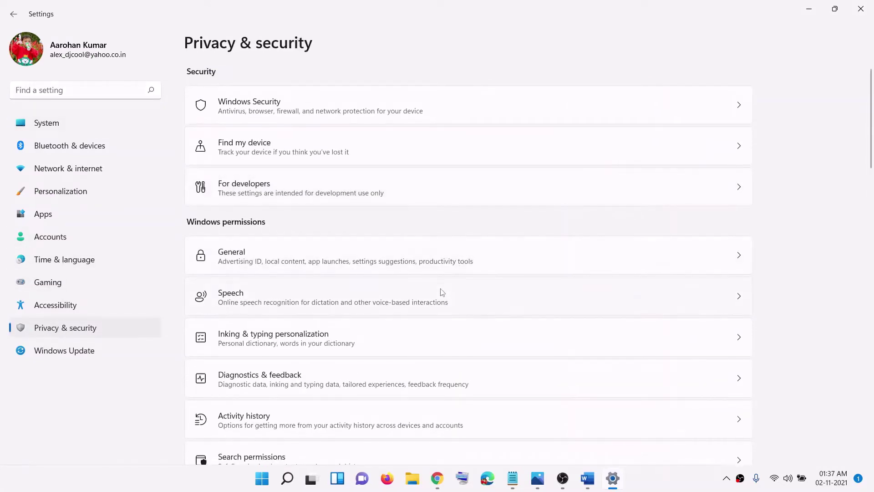
scroll(441, 291, "down", 8)
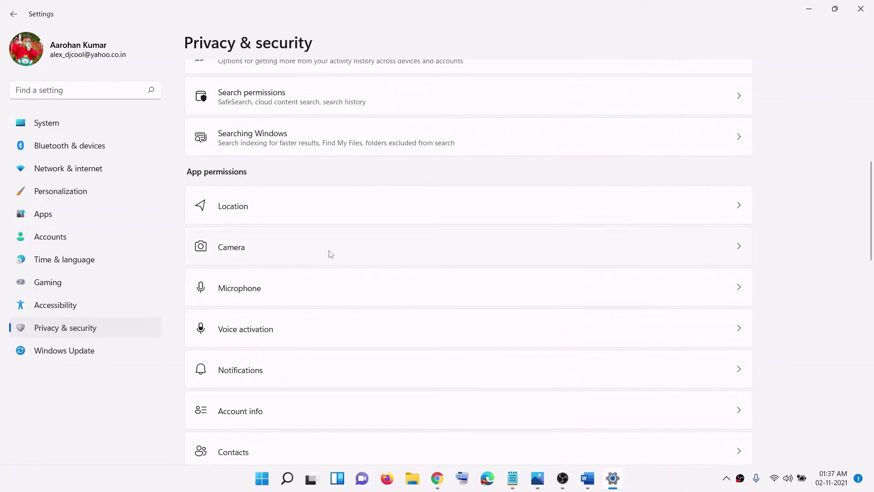
left_click(350, 241)
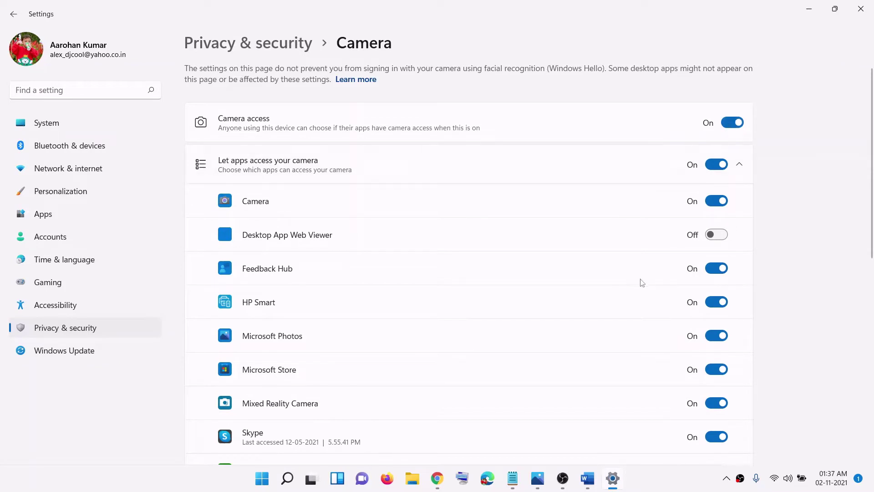
scroll(642, 283, "down", 1)
scroll(641, 283, "up", 1)
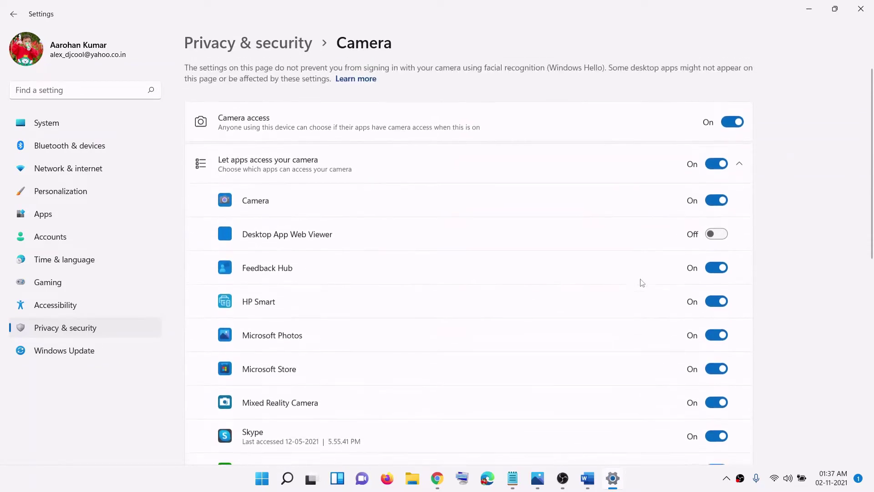
Step: Toggle 'Let apps access your camera' off and back on, then close Settings
left_click(716, 165)
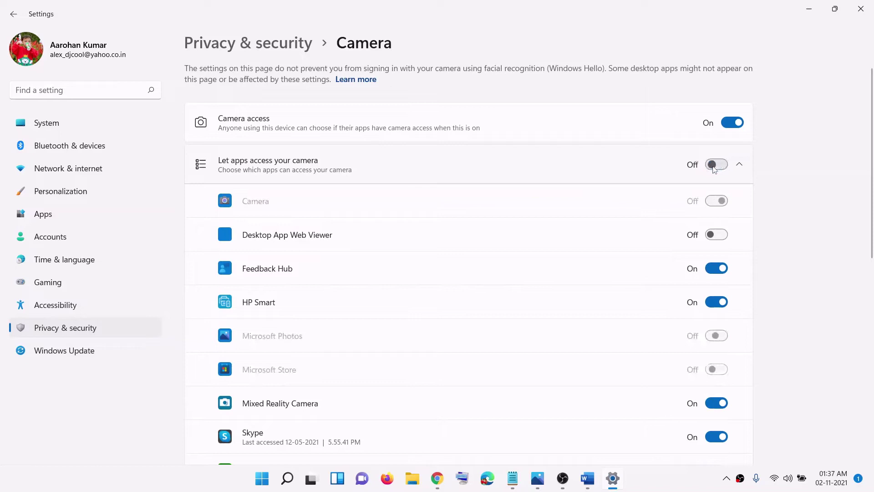
left_click(717, 165)
scroll(611, 211, "down", 1)
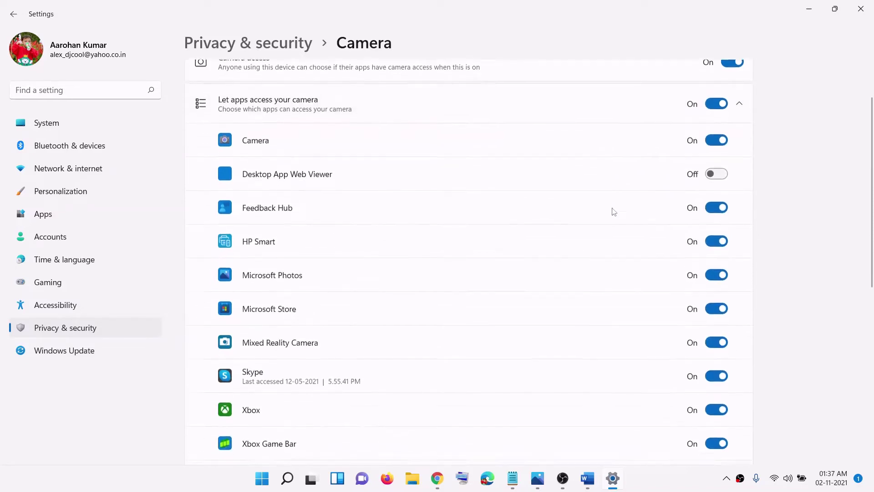
scroll(372, 318, "down", 1)
scroll(359, 291, "down", 1)
scroll(346, 227, "up", 2)
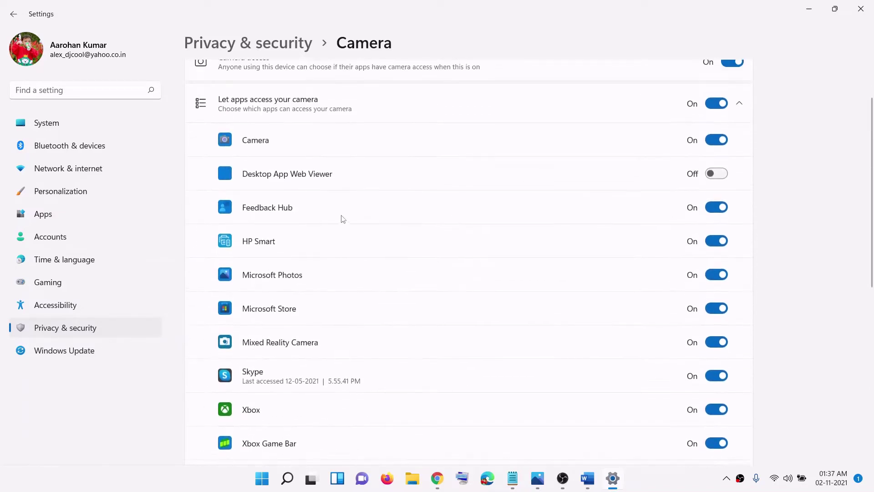
scroll(513, 351, "down", 5)
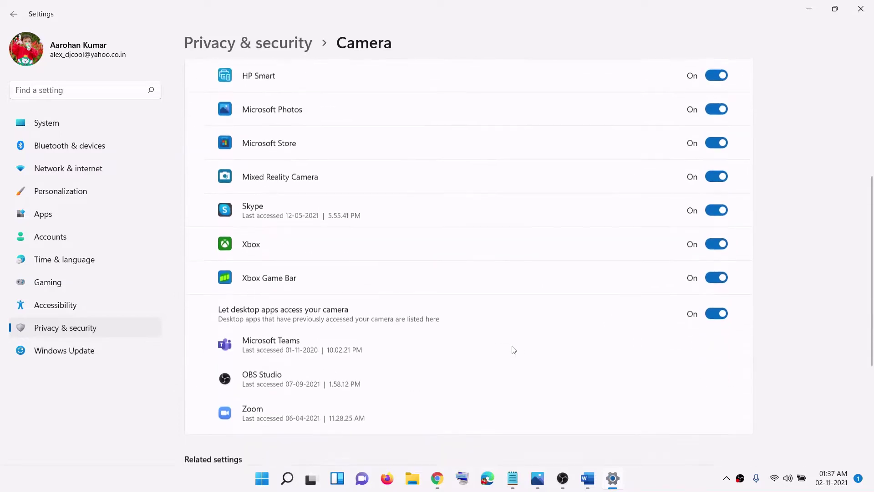
scroll(686, 324, "up", 1)
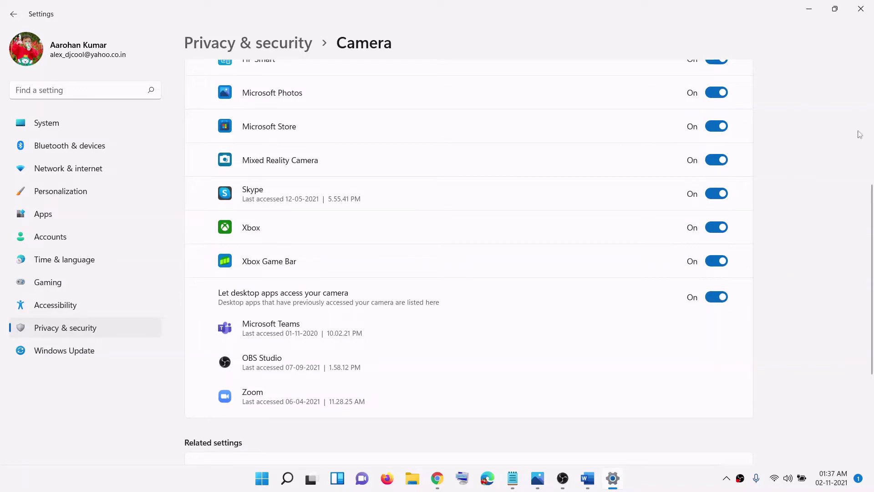
left_click(861, 10)
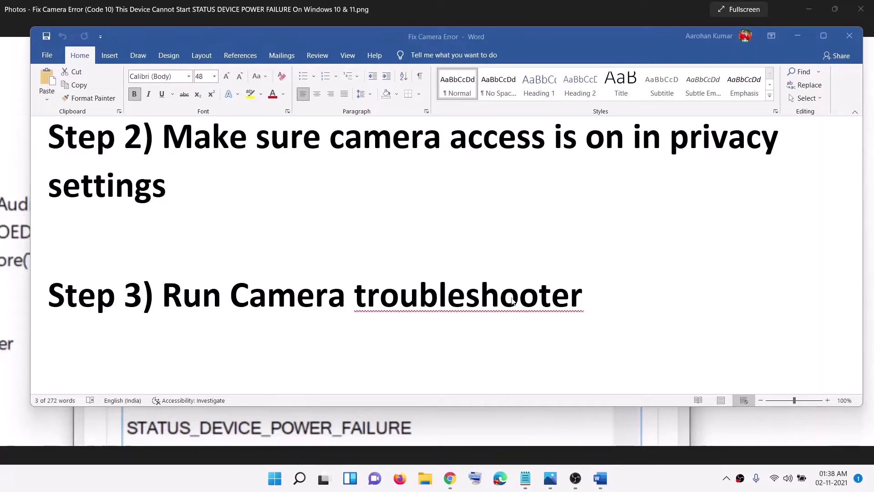
Step: Find the Camera troubleshooter under System > Troubleshoot > Other troubleshooters, then close Settings
left_click(278, 479)
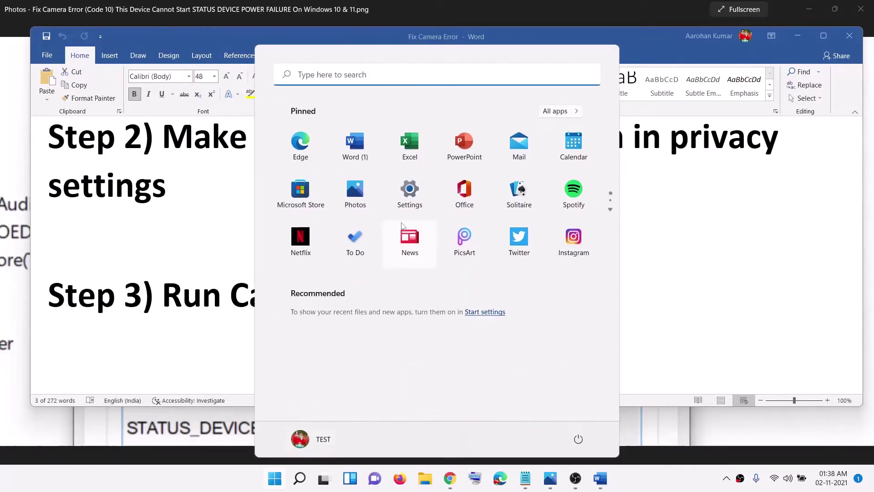
left_click(410, 189)
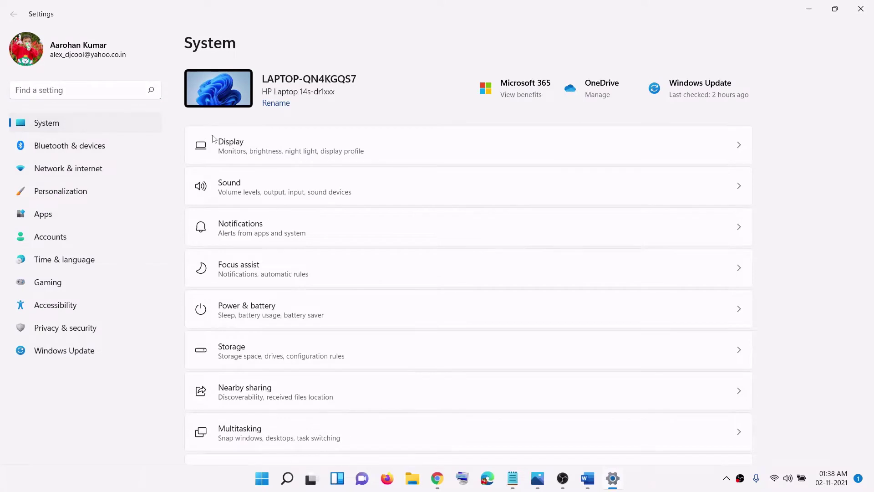
scroll(354, 296, "down", 5)
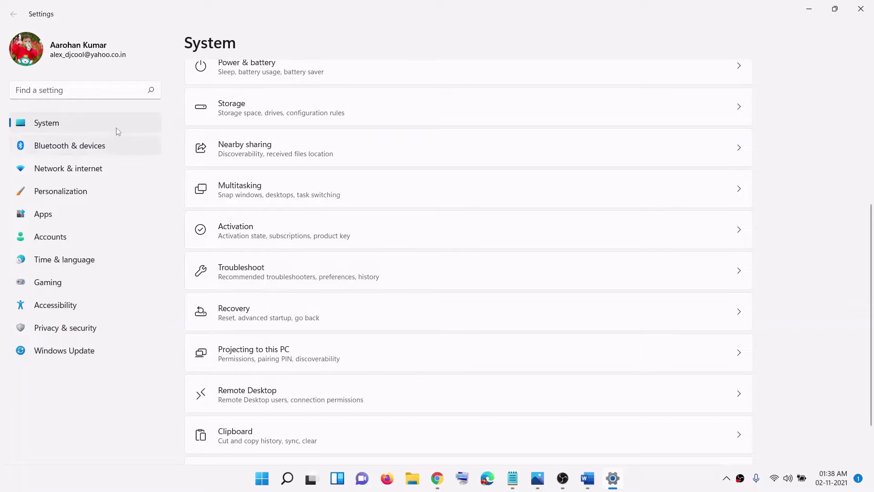
left_click(421, 256)
left_click(260, 231)
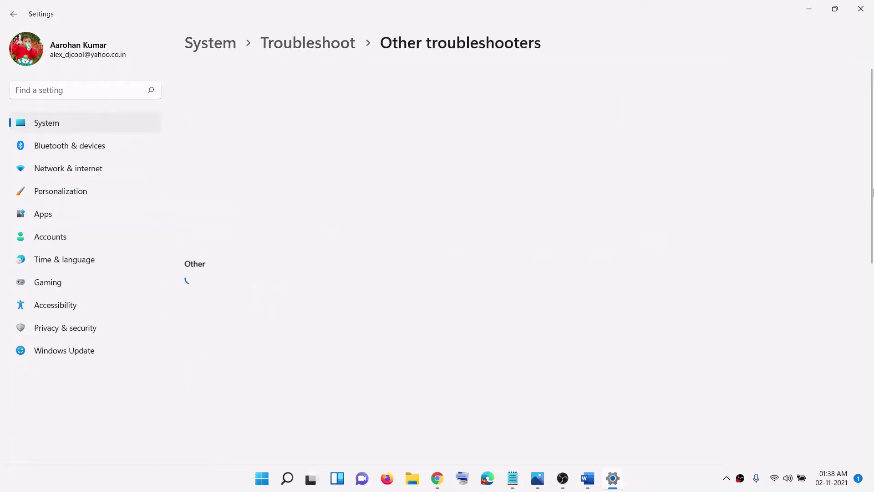
scroll(334, 295, "down", 1)
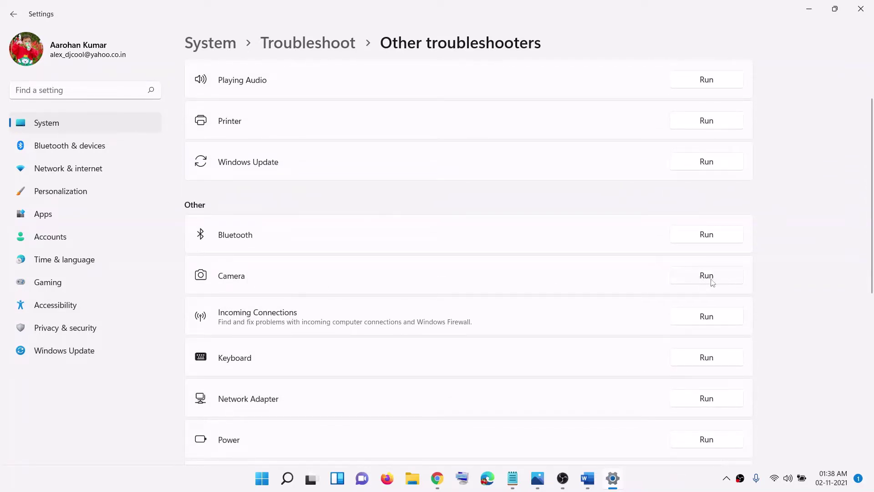
left_click(861, 10)
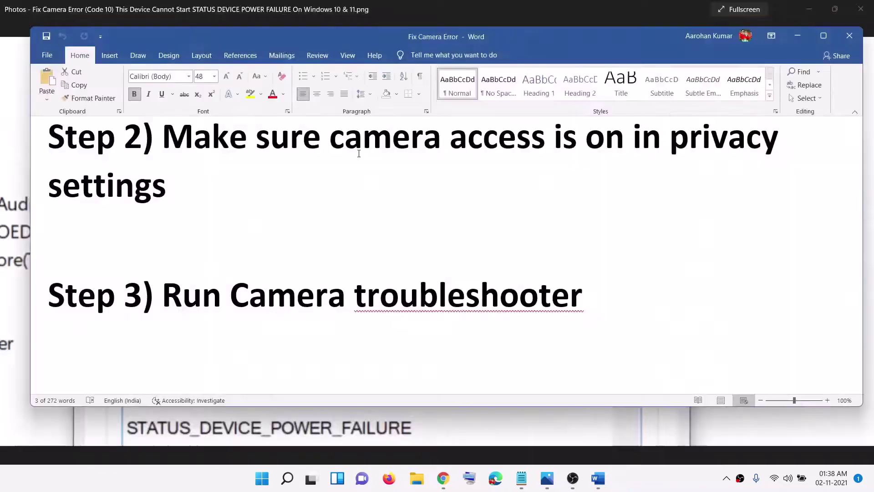
Step: Highlight Step 4 'Reset camera app', then search 'camera' and open the Camera app's settings
scroll(349, 276, "down", 2)
left_click_drag(162, 321, 413, 321)
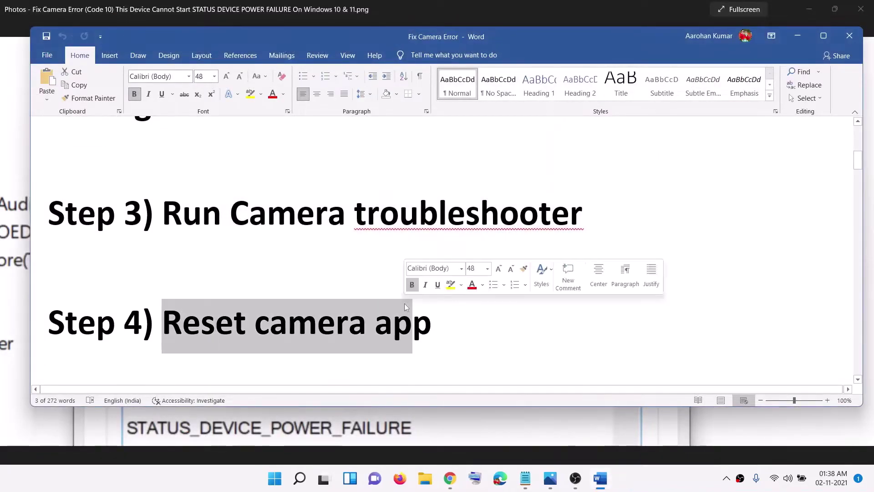
left_click(274, 478)
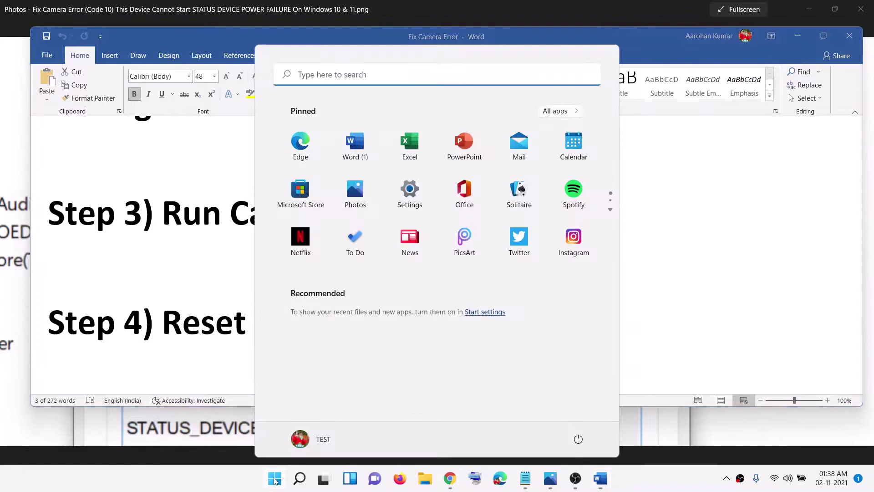
type("camera")
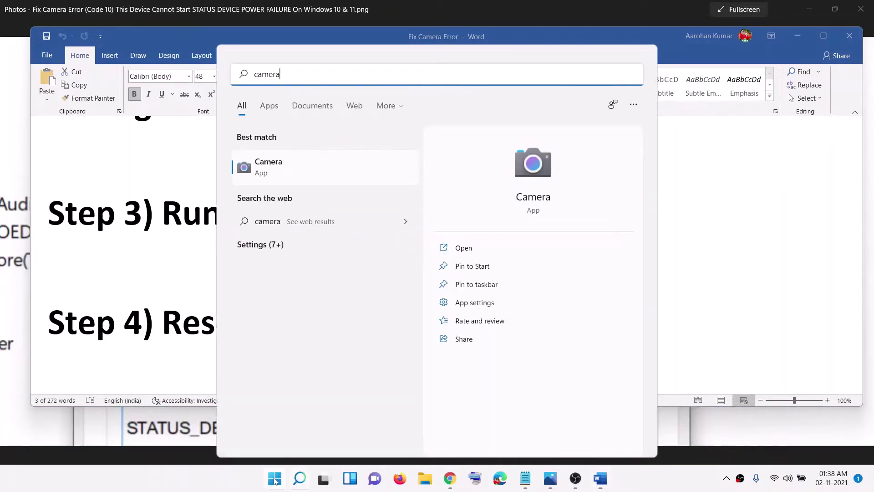
right_click(293, 171)
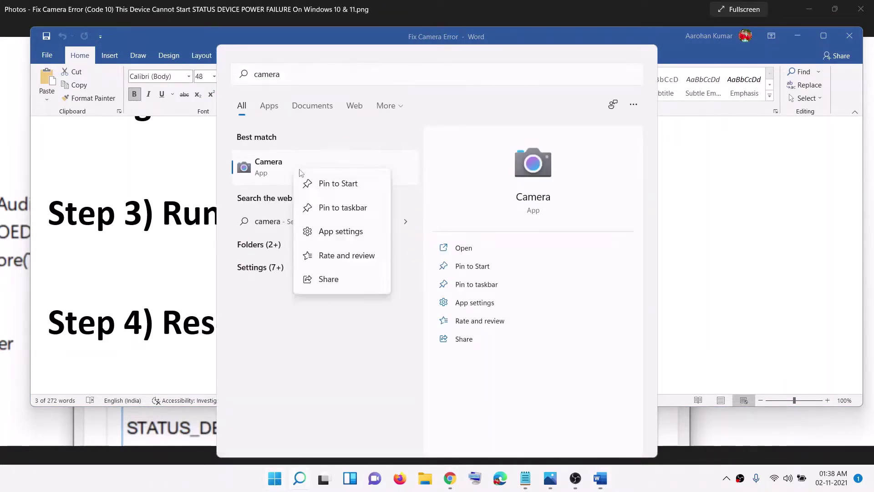
left_click(349, 231)
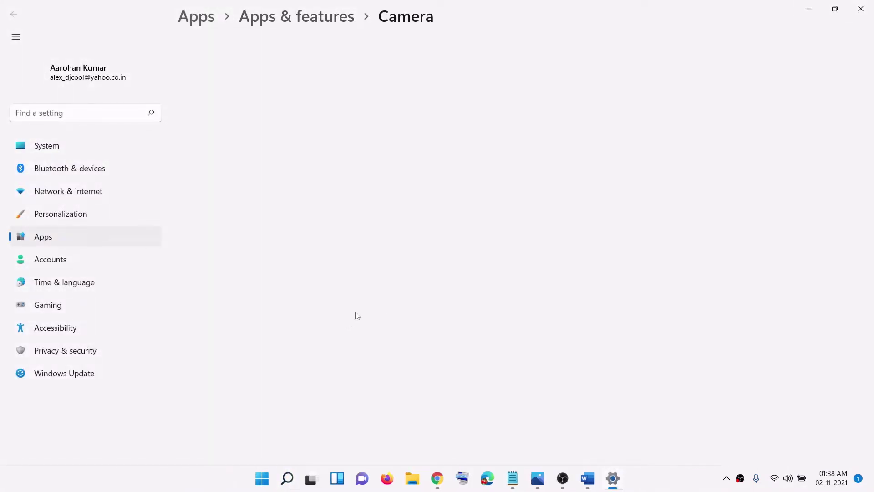
Step: Reset the Camera app's data, confirm the reset, and minimize Settings
scroll(363, 309, "down", 10)
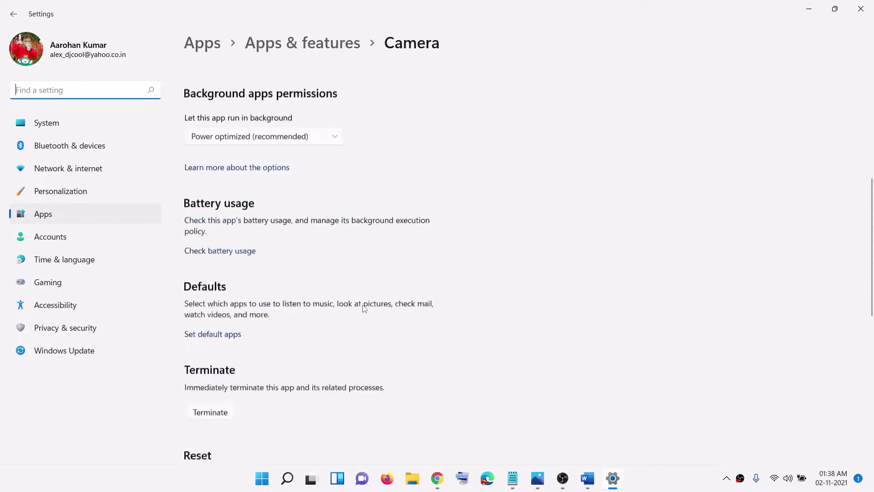
left_click(216, 385)
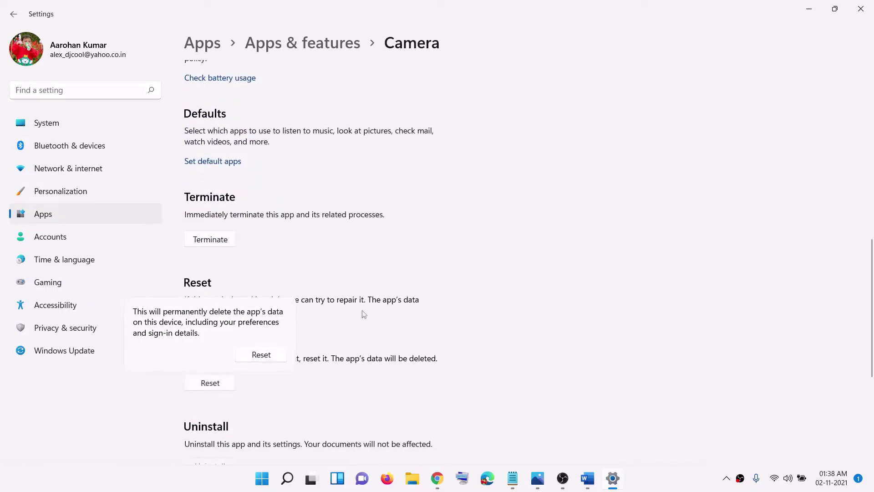
left_click(263, 353)
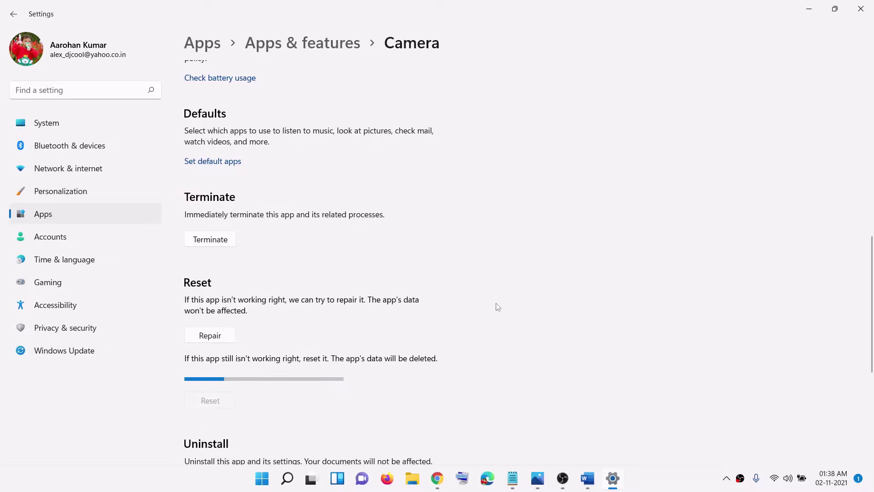
left_click(809, 9)
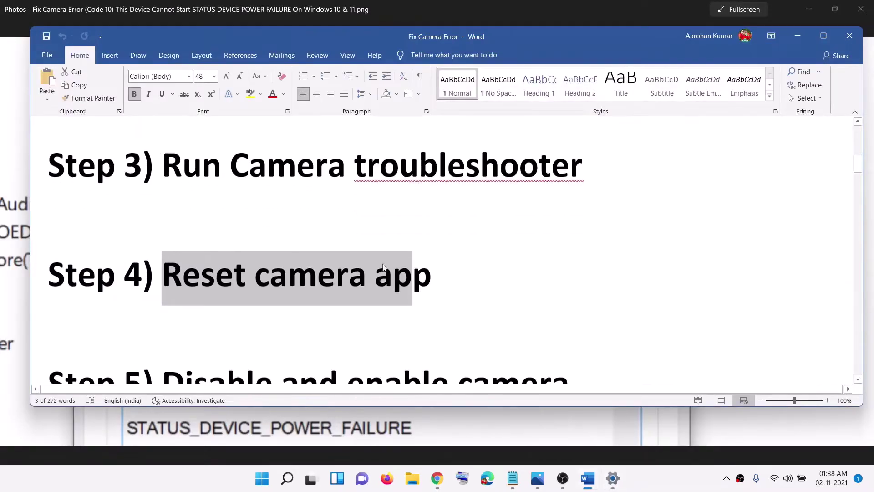
Step: Highlight Step 5, open Device Manager, and expand the Cameras category
scroll(383, 267, "down", 2)
left_click_drag(233, 288, 569, 295)
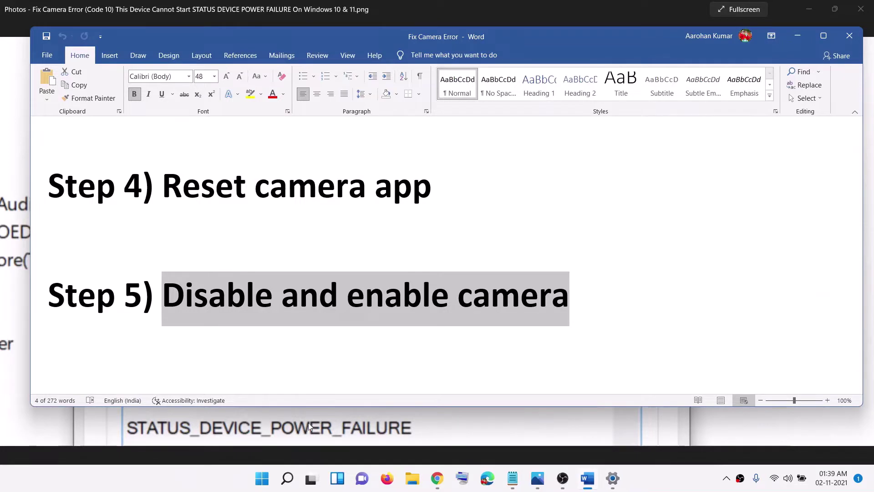
right_click(260, 484)
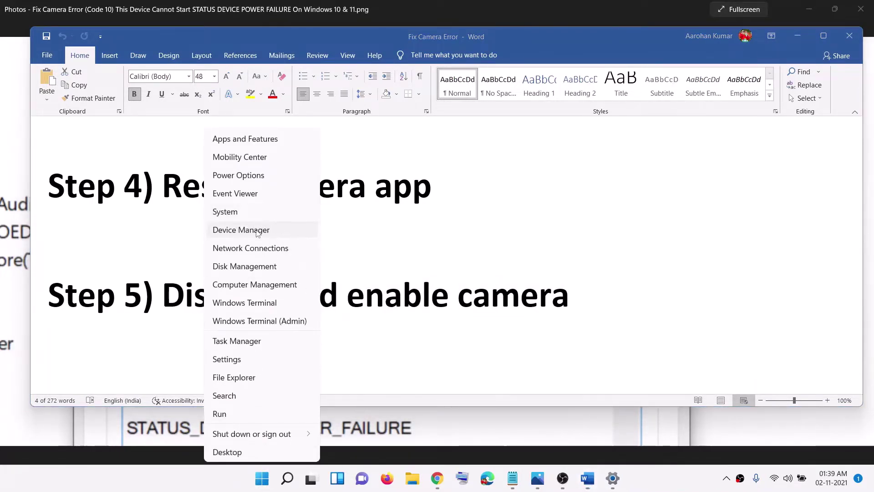
left_click(231, 230)
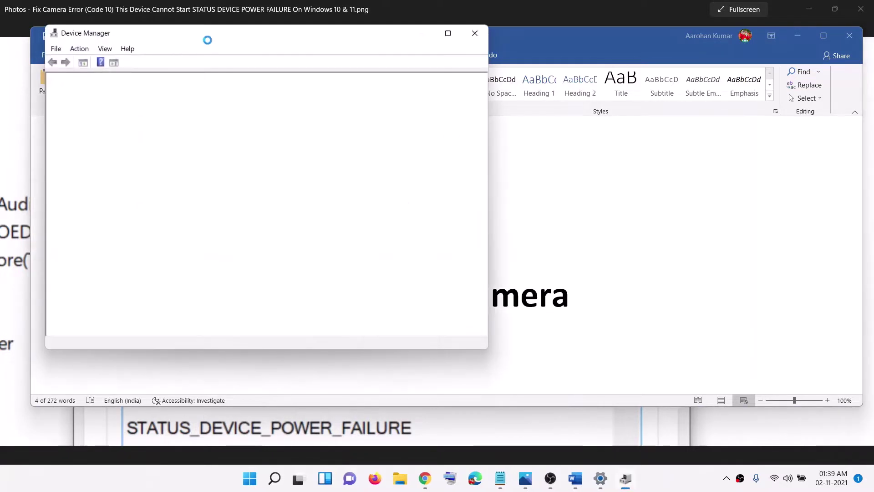
left_click_drag(208, 37, 376, 85)
left_click(230, 164)
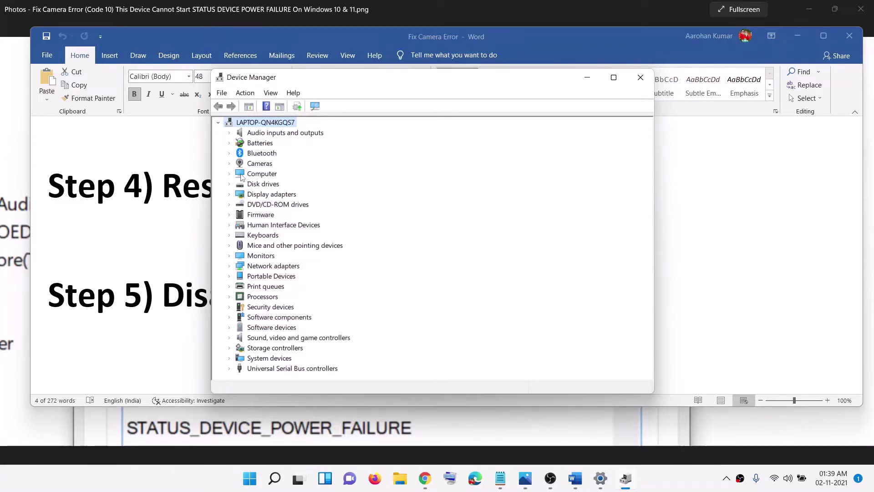
left_click(229, 163)
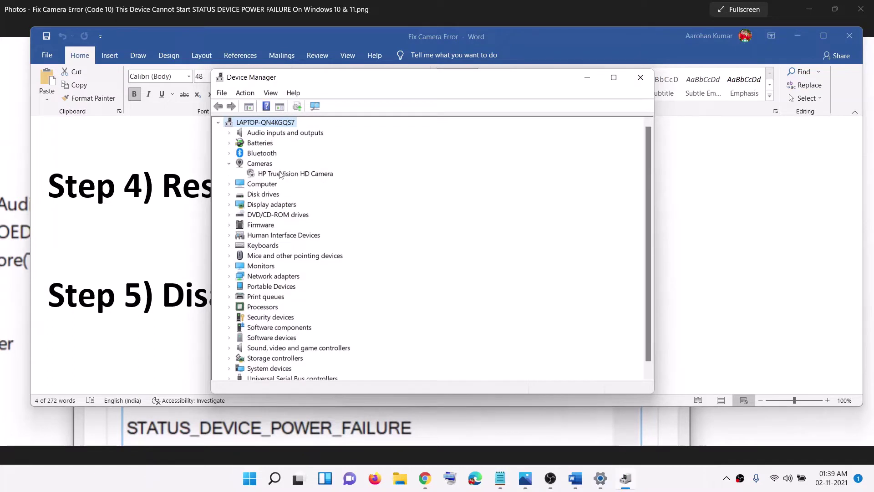
Step: Disable the HP TrueVision HD Camera, confirm with Yes, then enable it again
left_click(291, 174)
right_click(293, 175)
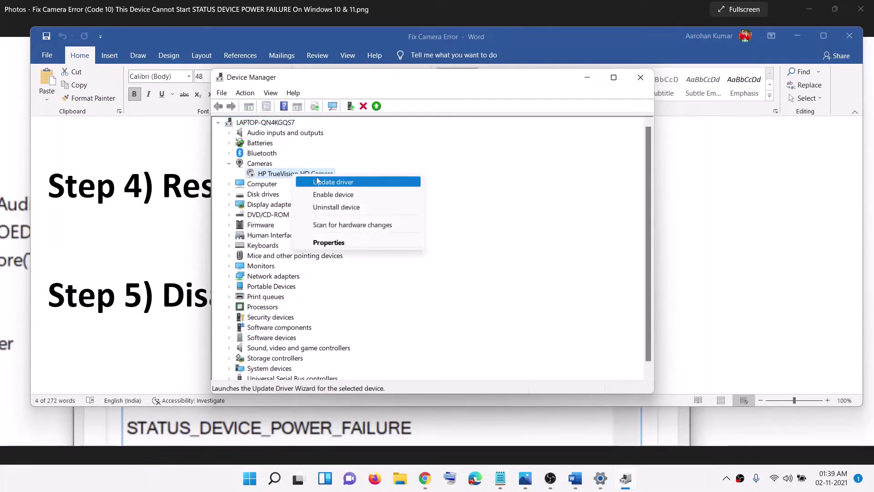
left_click(354, 194)
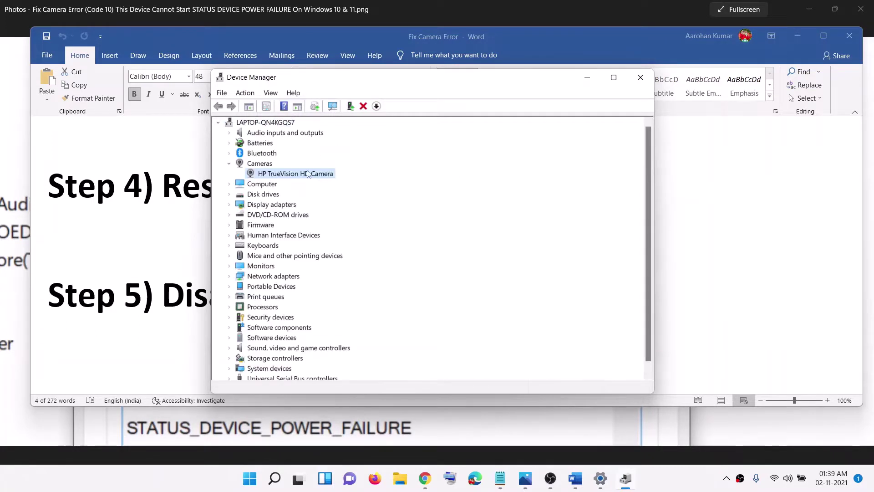
right_click(296, 176)
left_click(339, 197)
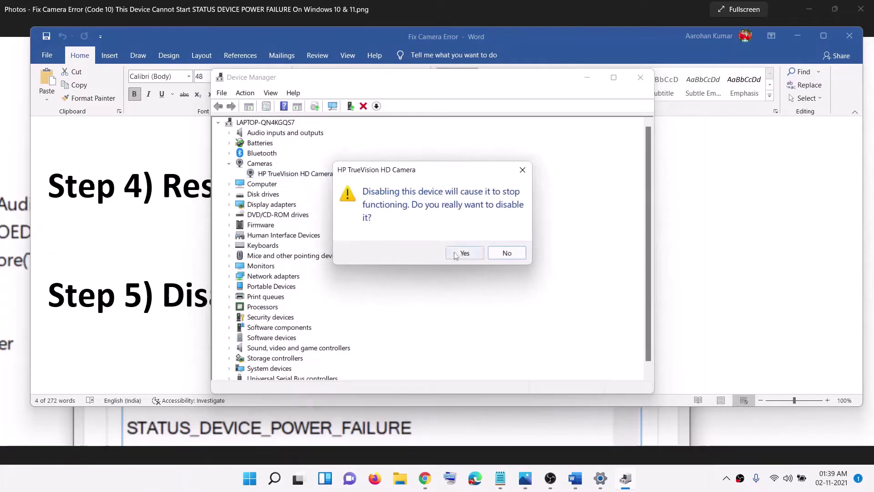
left_click(470, 252)
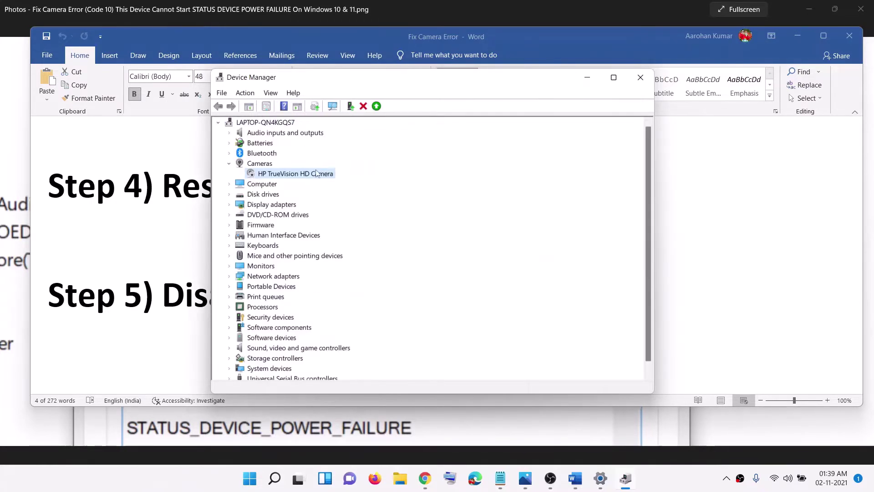
right_click(288, 176)
left_click(337, 196)
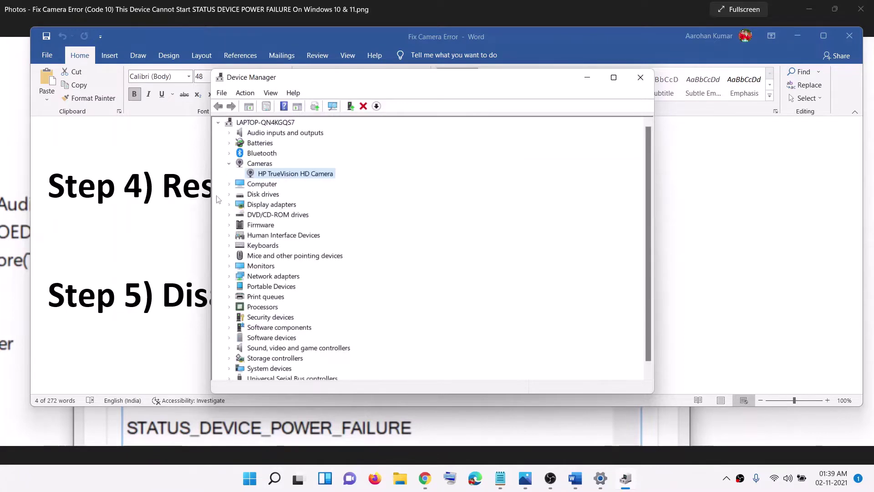
Step: Close Device Manager and scroll the checklist to Step 6 about antivirus camera access
left_click(640, 78)
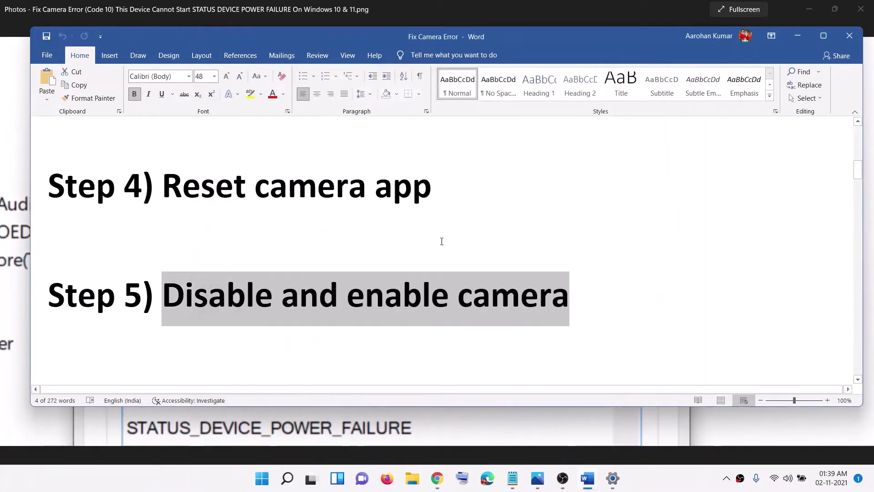
scroll(441, 246, "down", 2)
scroll(441, 246, "down", 5)
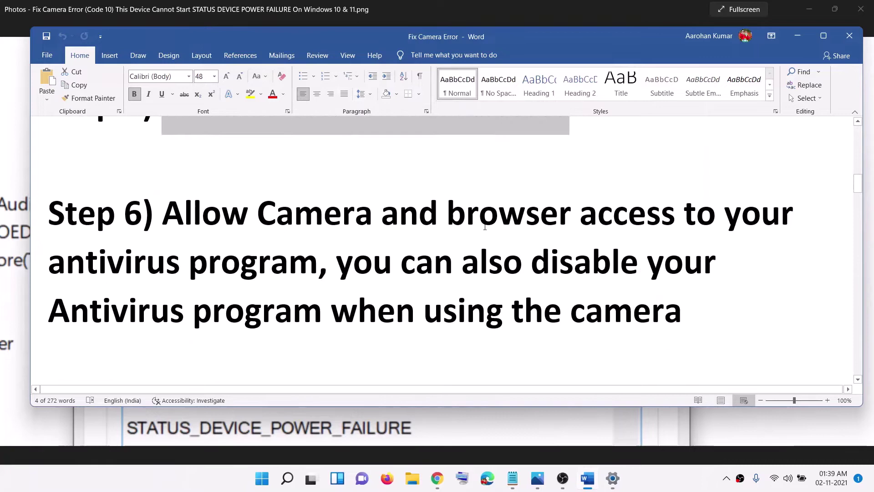
left_click_drag(587, 213, 318, 264)
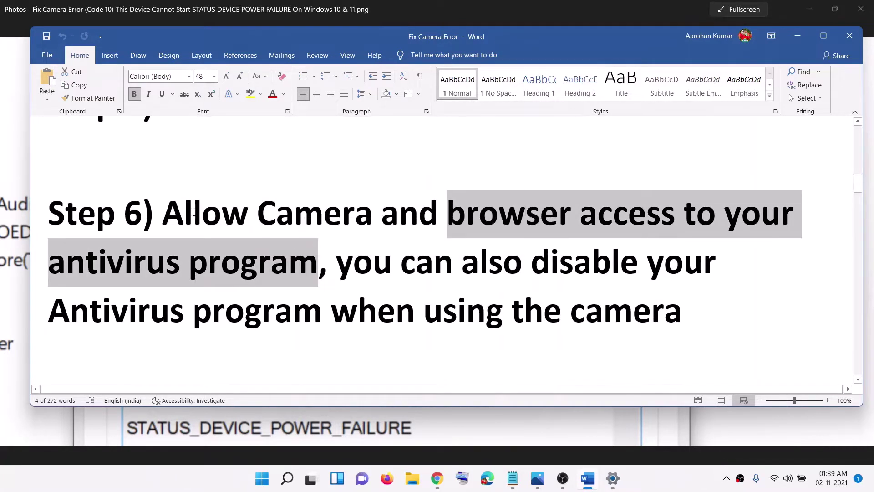
left_click(186, 222)
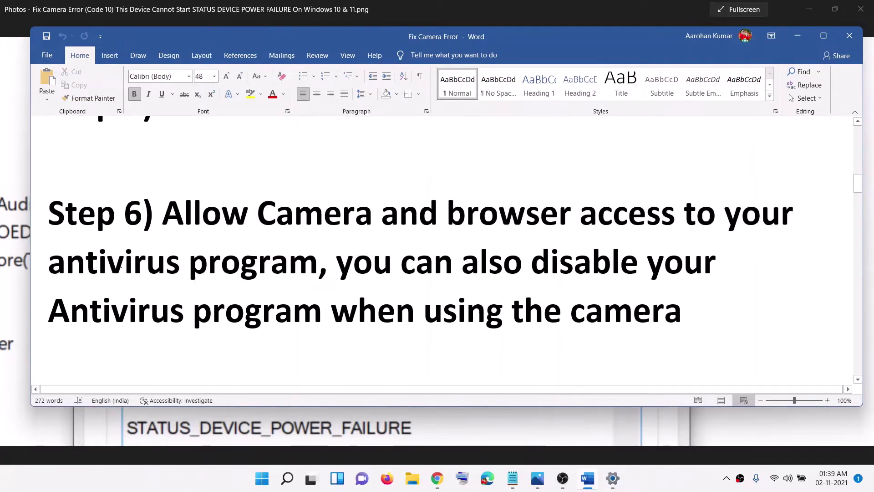
Step: Highlight Step 6's 'antivirus program' wording and its advice on disabling your Antivirus
left_click_drag(66, 262, 318, 264)
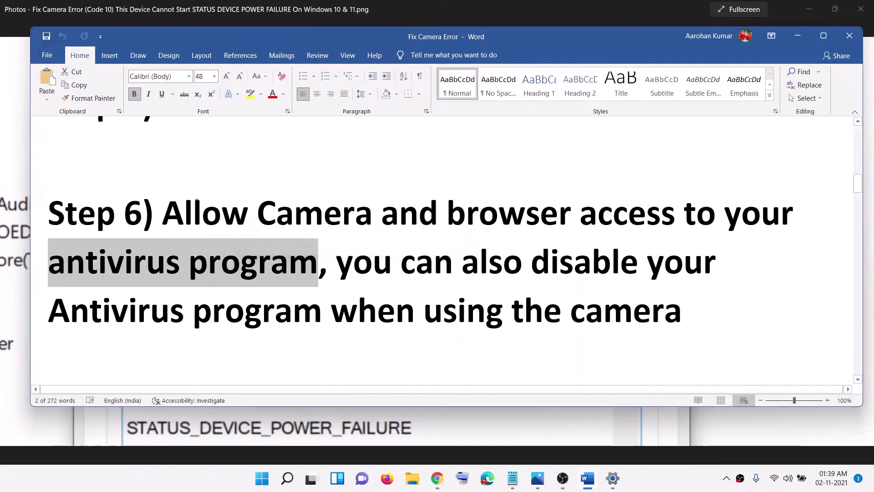
left_click(194, 212)
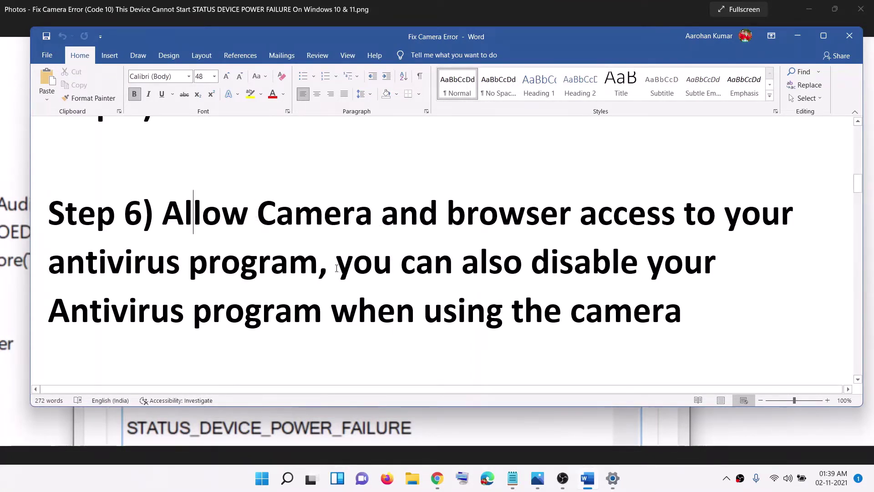
left_click_drag(336, 268, 323, 315)
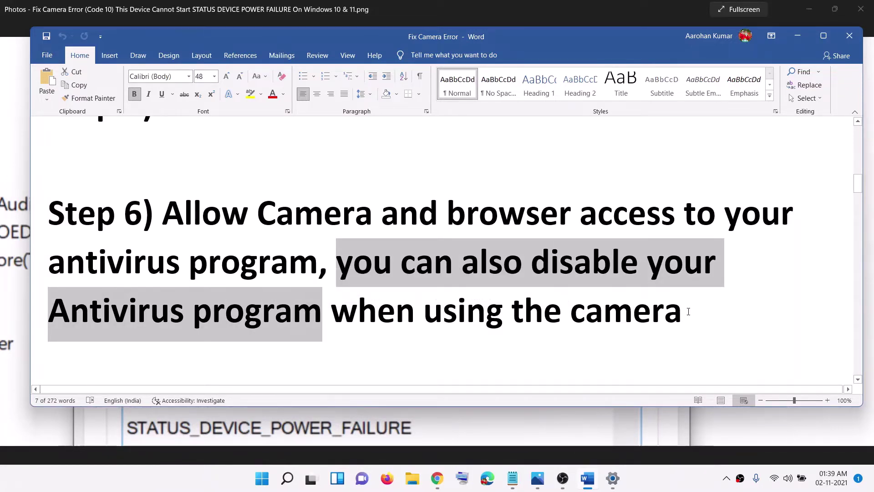
left_click_drag(688, 311, 688, 311)
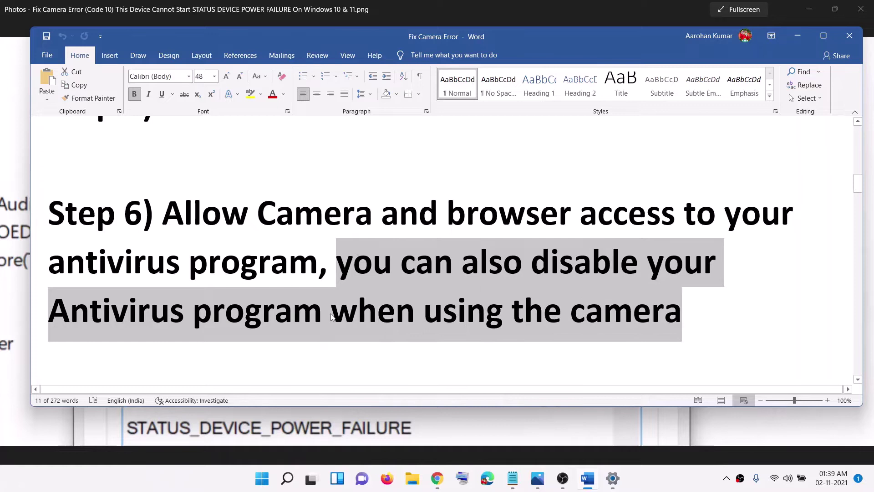
left_click(151, 312)
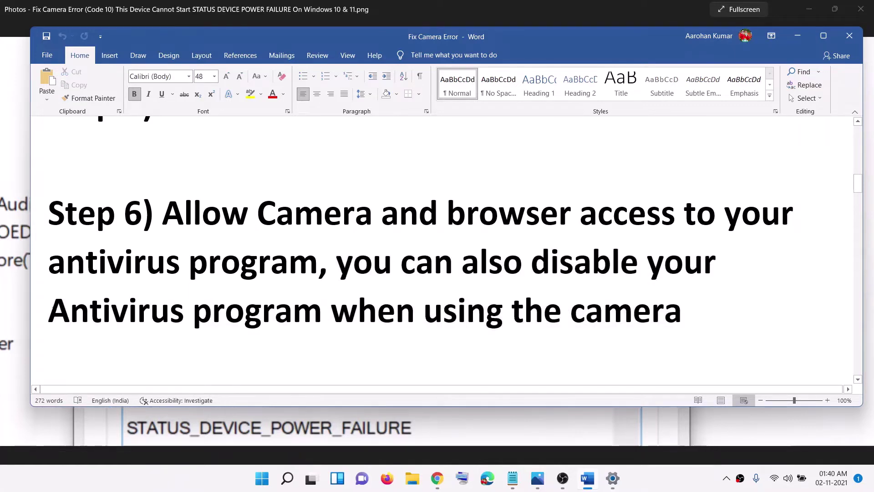
key("shift+Home")
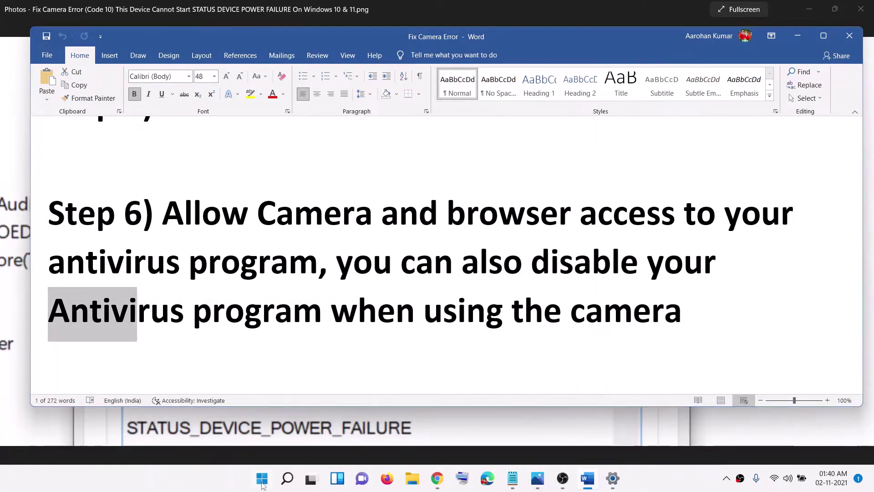
Step: Open Windows Security's Virus & threat protection settings from Settings > Privacy & security
left_click(262, 479)
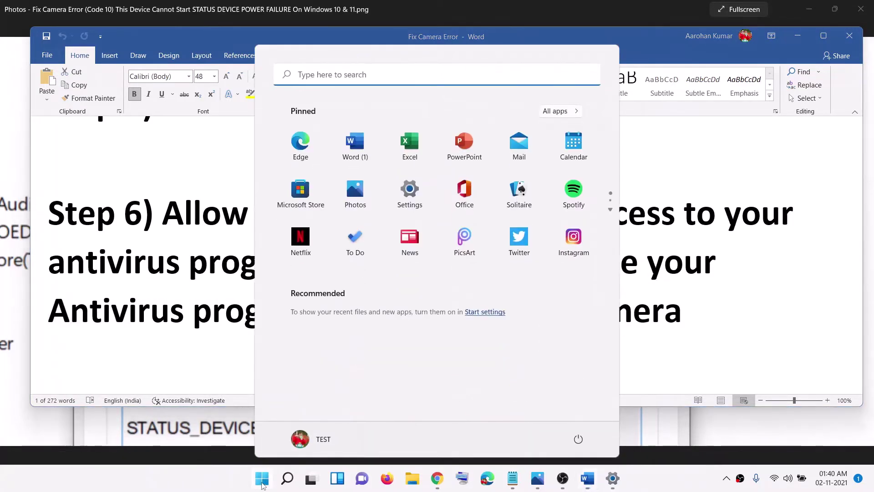
left_click(410, 189)
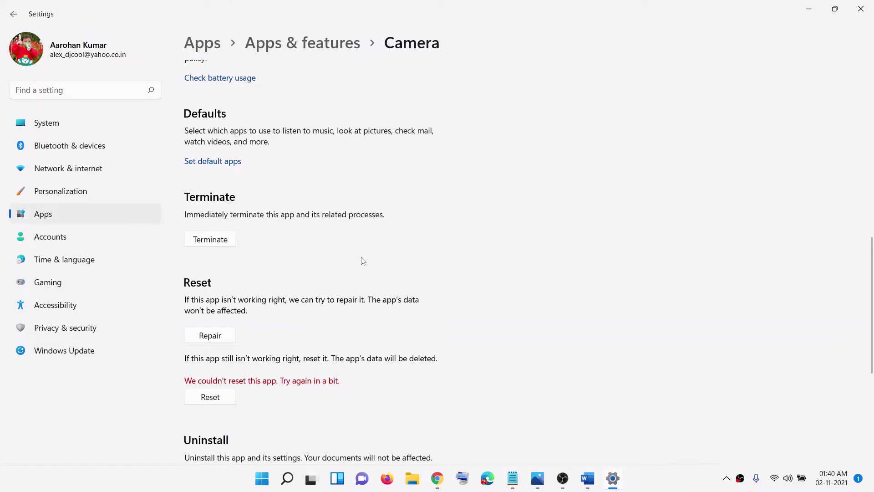
left_click(62, 328)
scroll(737, 232, "down", 1)
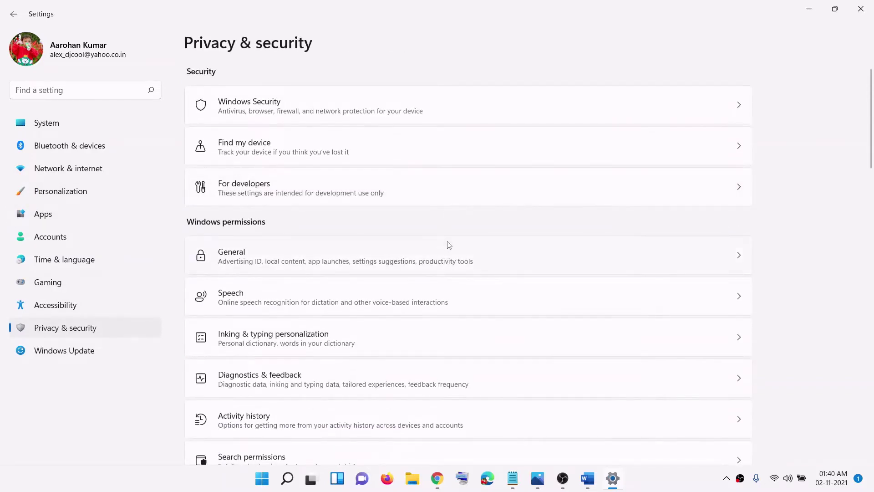
scroll(449, 245, "down", 3)
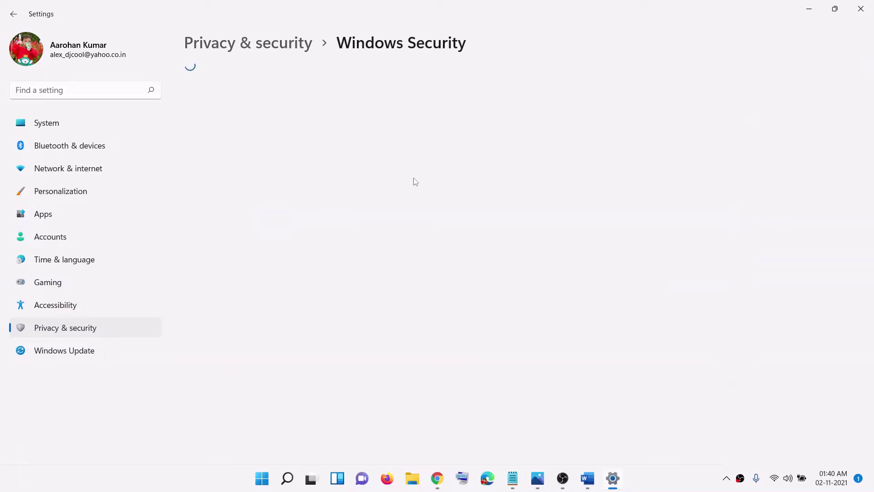
left_click(285, 158)
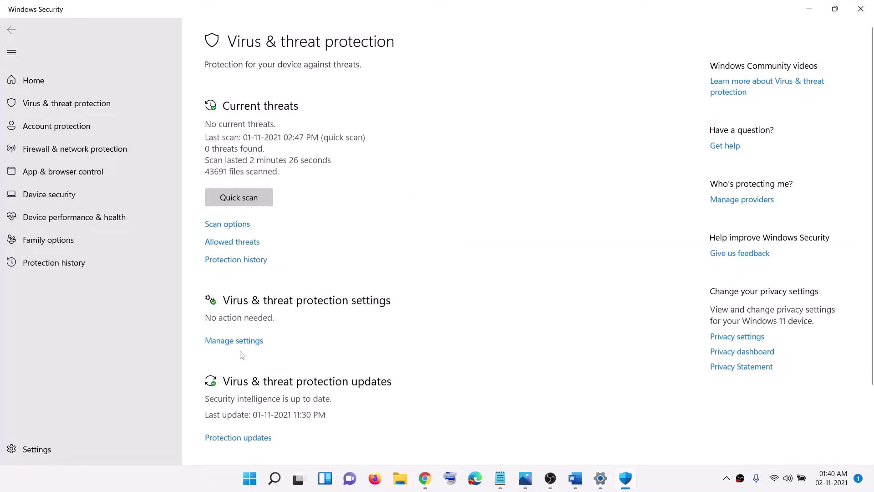
left_click(235, 341)
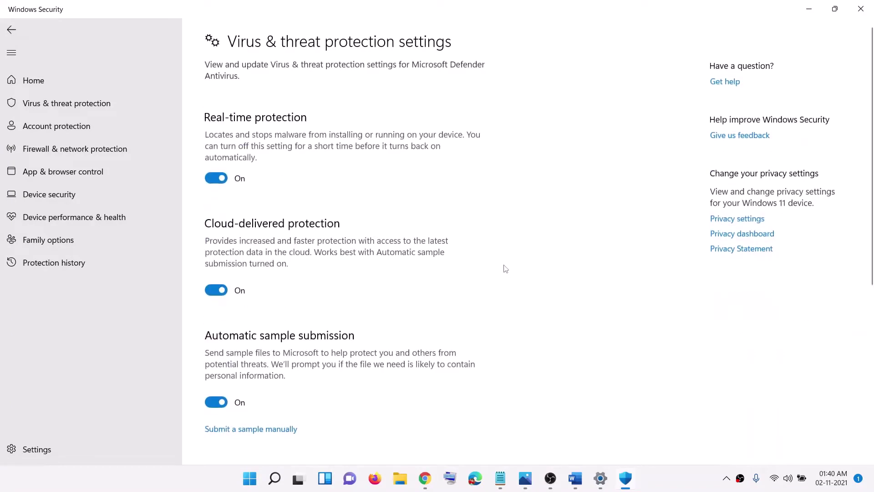
Step: Turn Real-time protection off, approve the UAC prompt, turn it back on, and close Windows Security
left_click(216, 178)
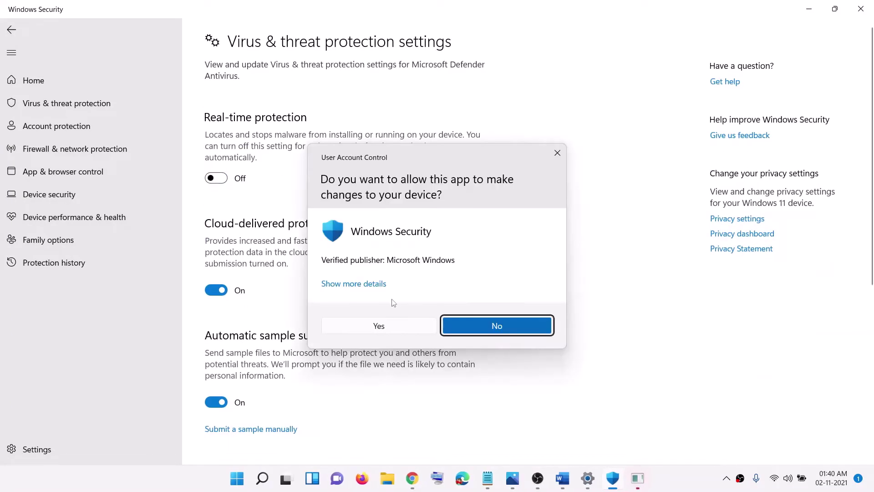
left_click(372, 326)
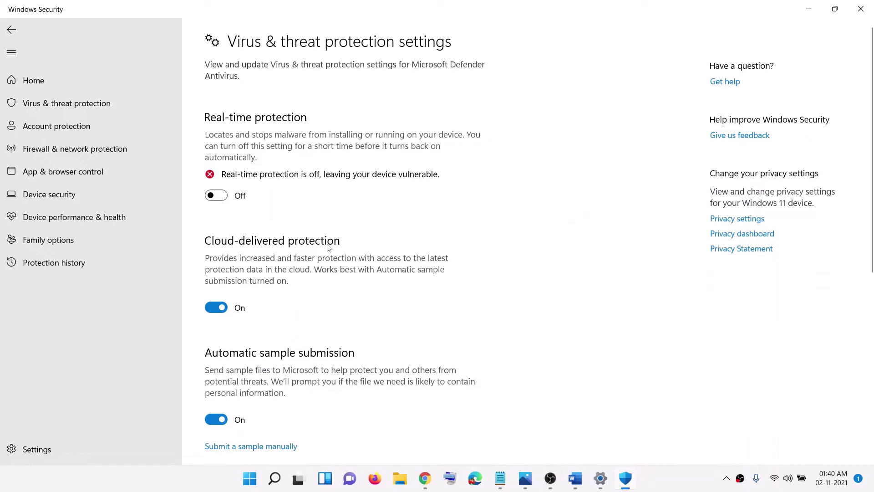
left_click(216, 194)
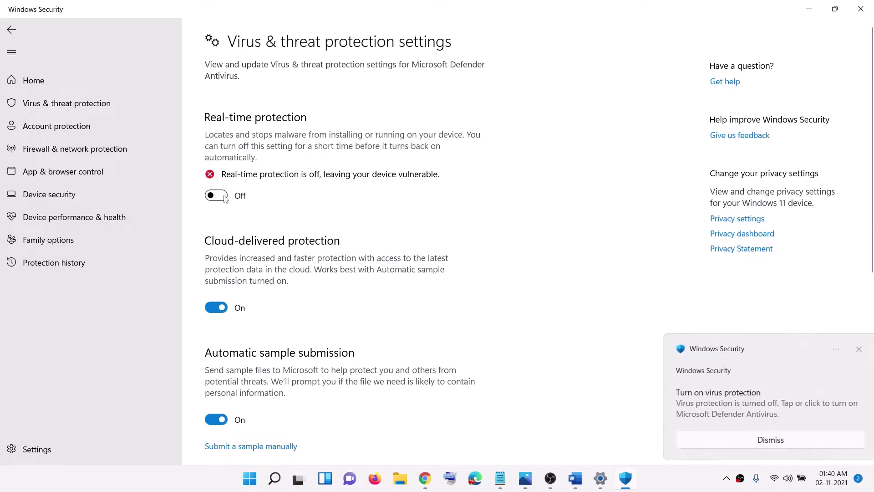
left_click(860, 8)
Step: Return to the Word checklist, scroll to Step 7, and select the path C:\Program Files\Realtek
left_click(588, 477)
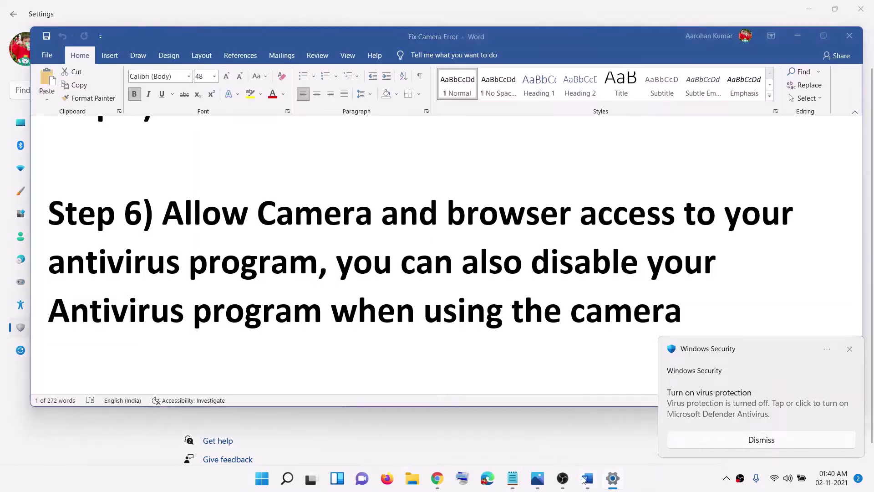
scroll(274, 253, "down", 5)
scroll(273, 253, "down", 3)
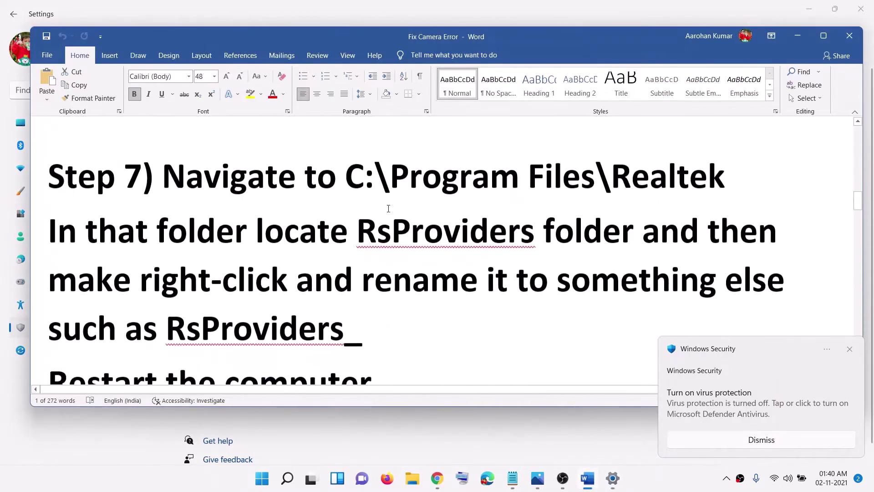
left_click_drag(346, 175, 671, 176)
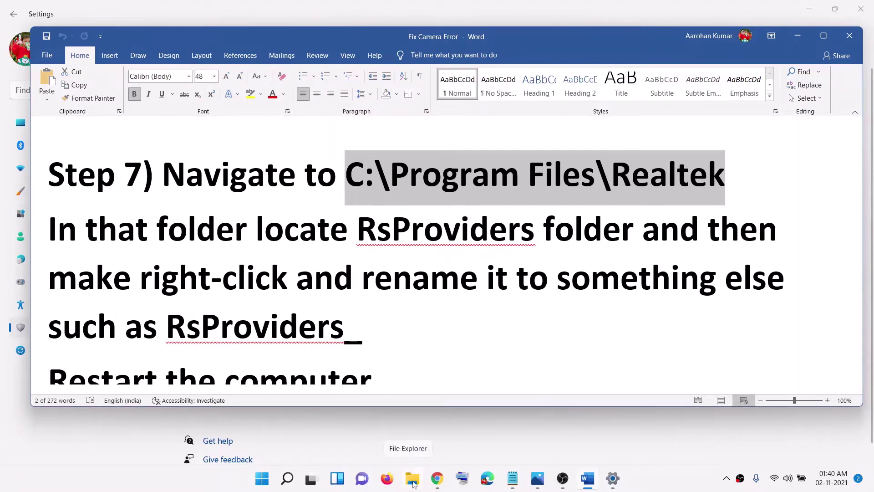
Step: Maximize File Explorer and navigate This PC > Windows (C:) > Program Files > Realtek
left_click(413, 480)
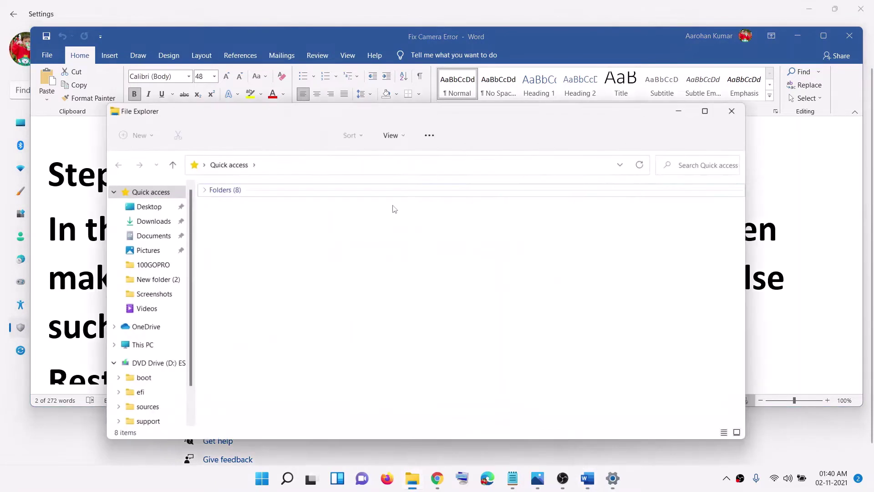
left_click(153, 350)
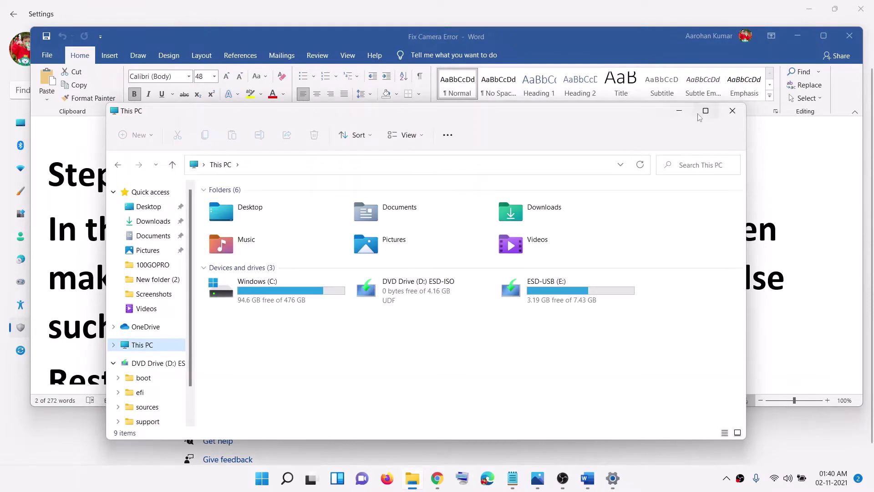
left_click(706, 111)
double_click(184, 185)
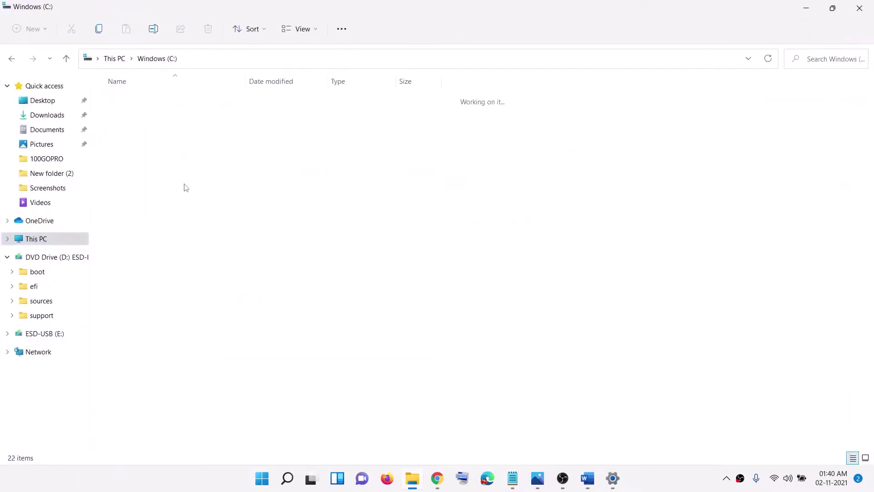
left_click(163, 289)
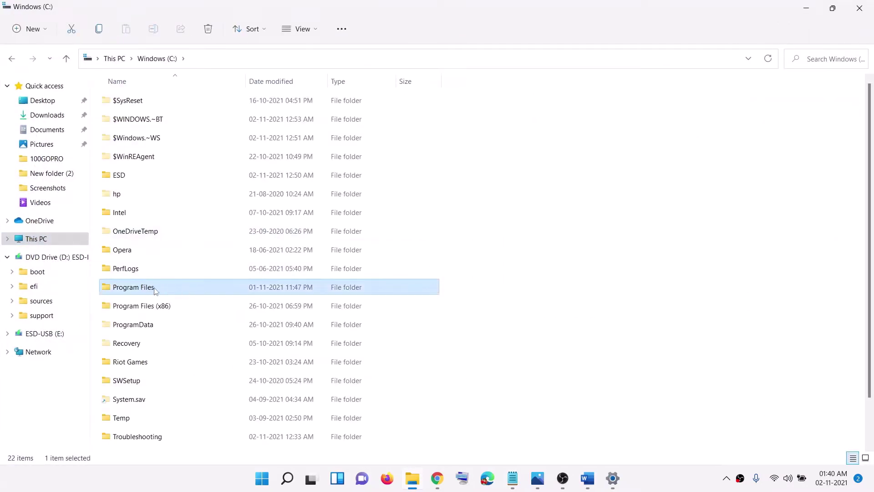
double_click(142, 292)
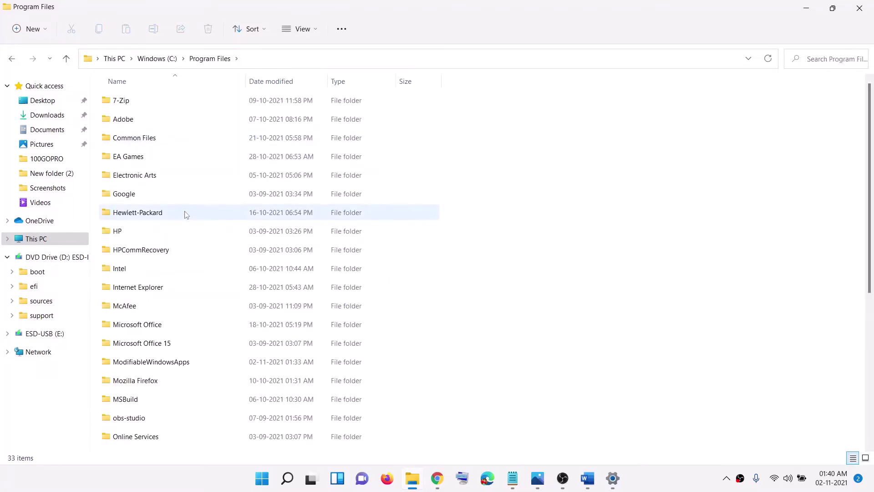
scroll(186, 214, "down", 2)
left_click(151, 348)
scroll(152, 334, "down", 2)
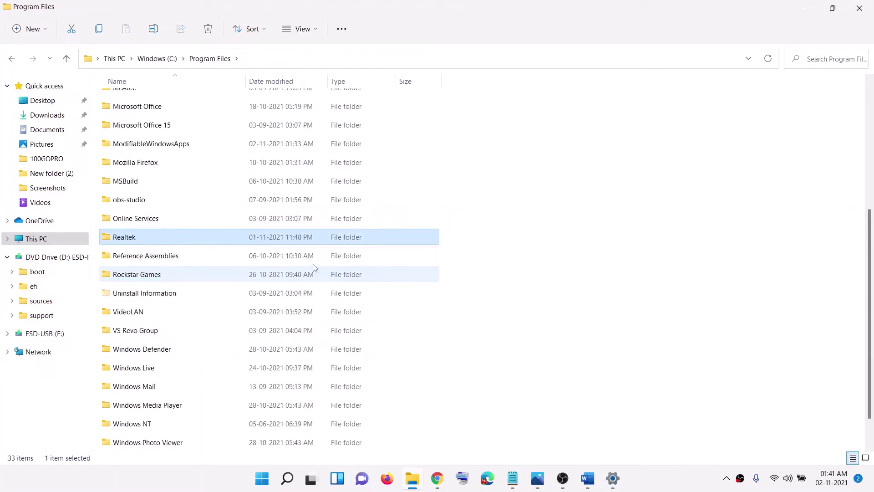
double_click(129, 240)
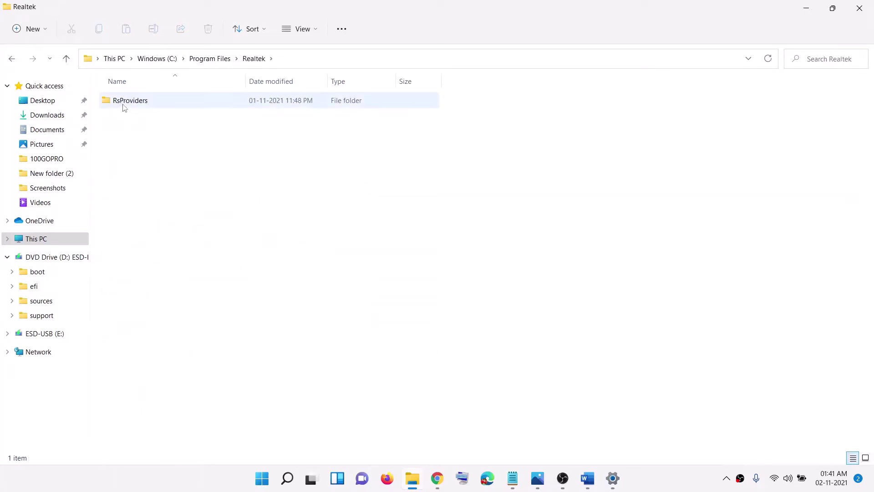
Step: Rename the RsProviders folder to RsProviders_
left_click(123, 108)
right_click(153, 107)
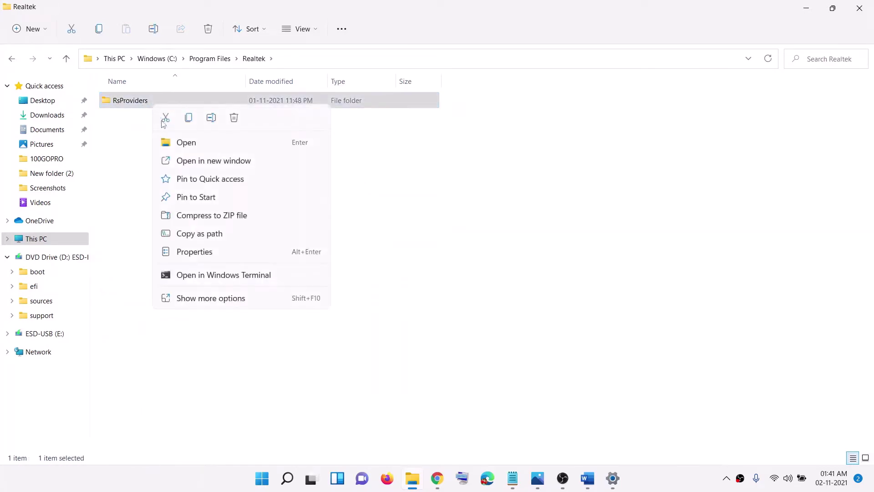
left_click(205, 298)
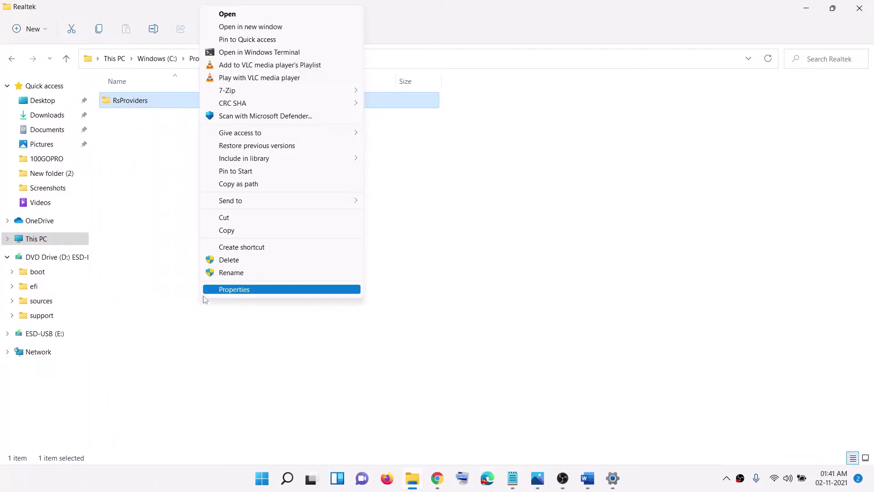
left_click(238, 273)
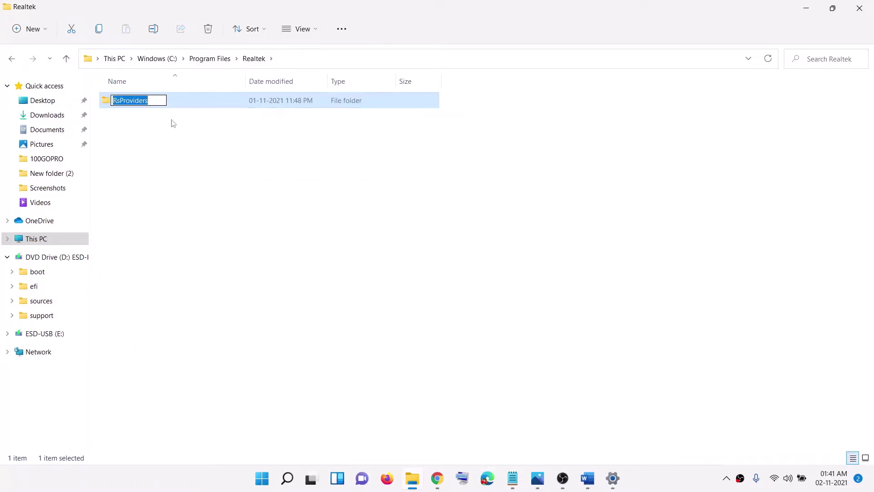
left_click(150, 100)
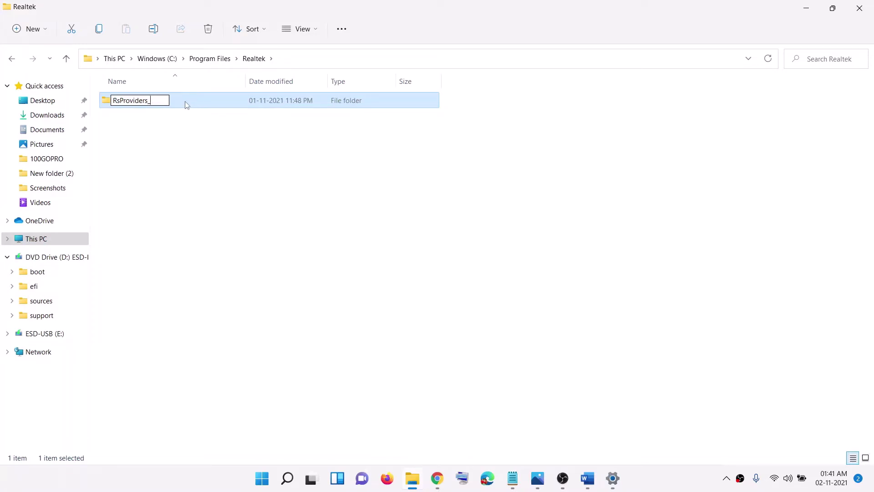
left_click(152, 120)
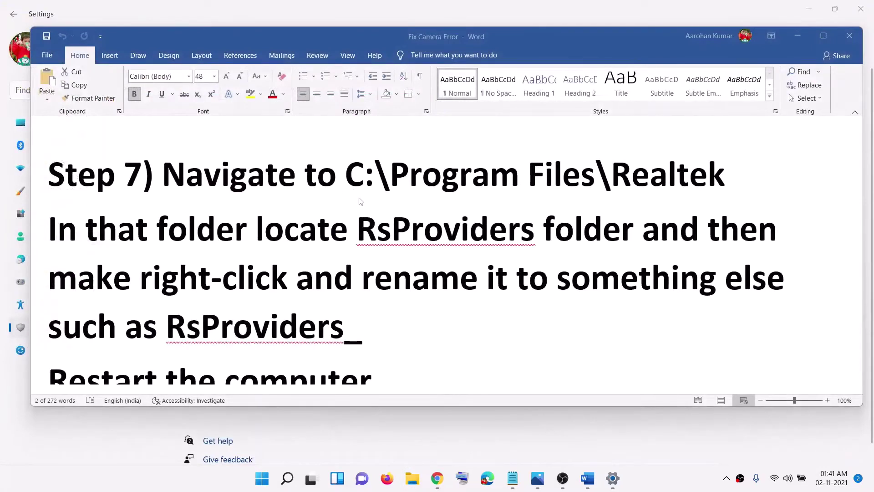
Step: Scroll the checklist to Step 8, highlighting RsProviders_ and the 'Restart the computer' line
scroll(364, 240, "down", 1)
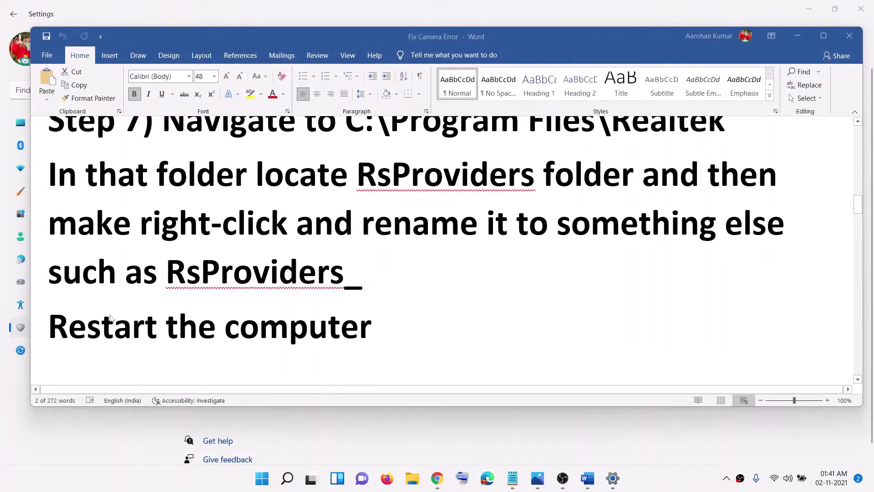
double_click(165, 270)
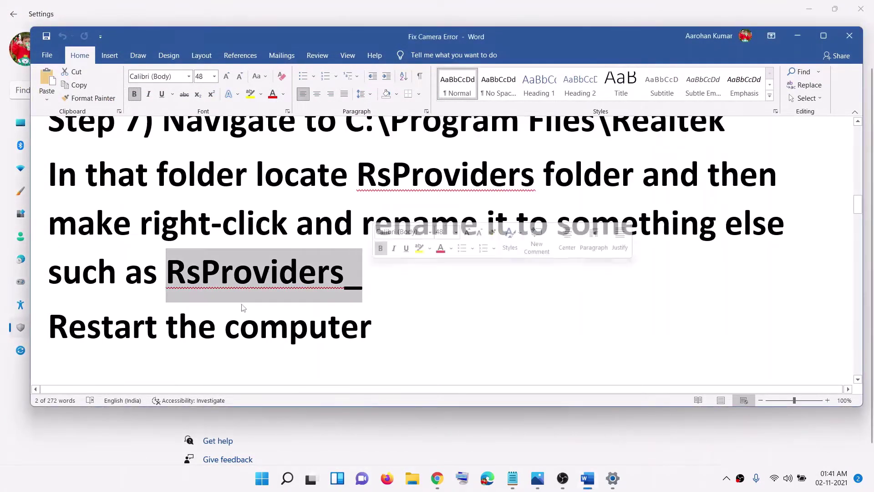
triple_click(322, 318)
Step: Highlight the Step 8 phrases 'MSI laptop', the model numbers and 'keyboard to enable camera'
scroll(260, 274, "down", 4)
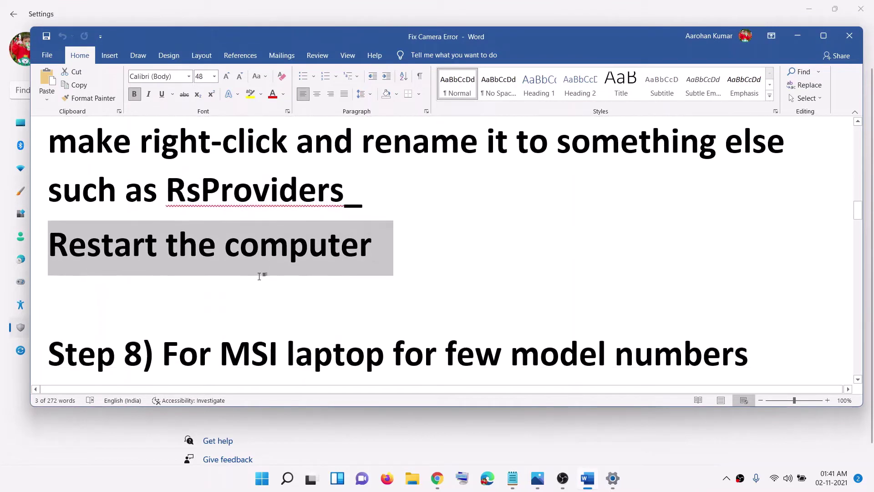
scroll(260, 276, "down", 1)
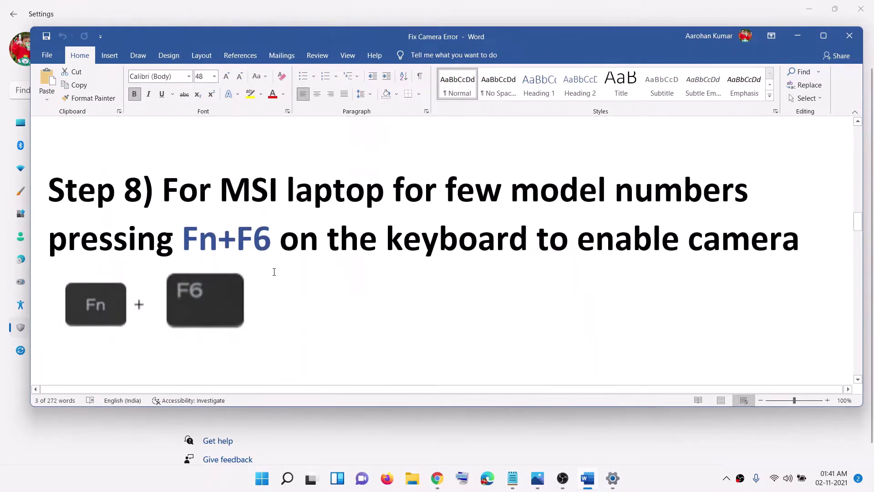
left_click_drag(250, 206, 382, 203)
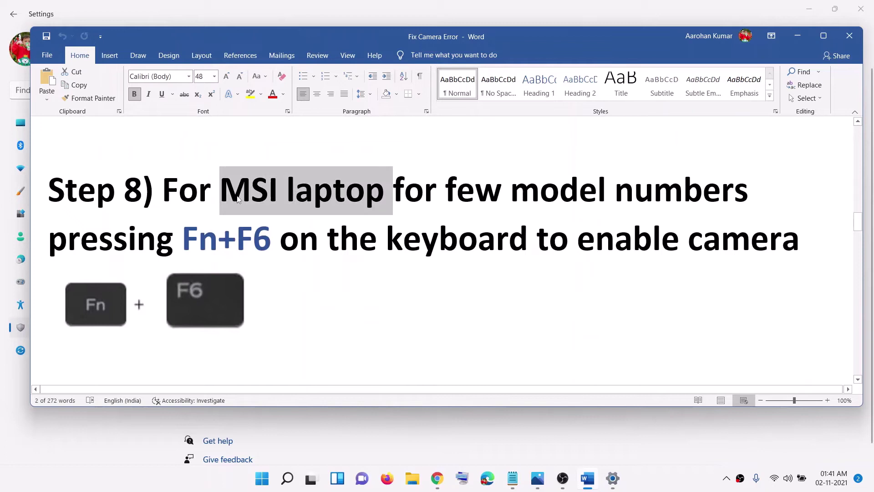
left_click_drag(457, 201, 200, 246)
left_click(280, 238)
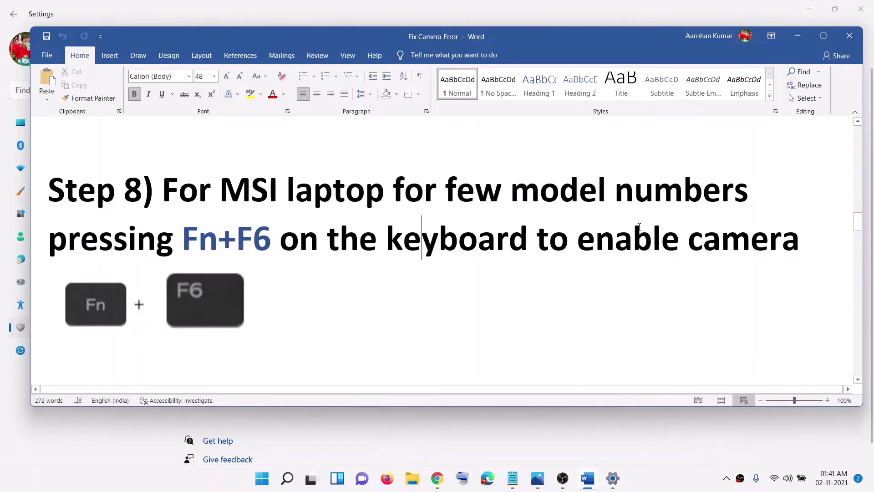
left_click_drag(386, 239, 805, 241)
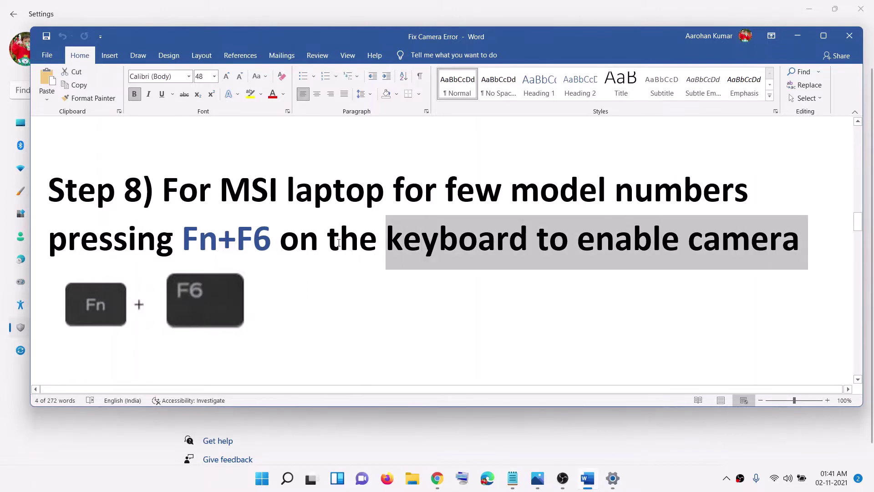
Step: Highlight the Asus model text in Step 9, then scroll down to Step 10
scroll(339, 243, "down", 5)
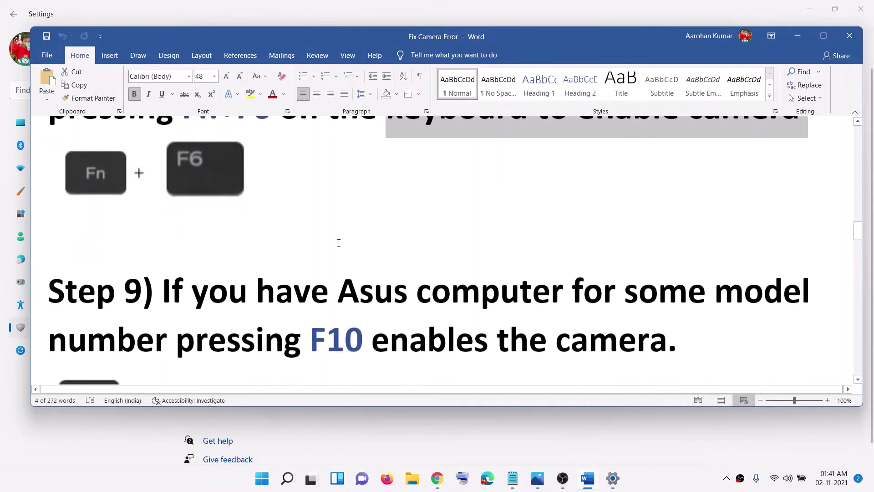
left_click_drag(360, 236, 437, 282)
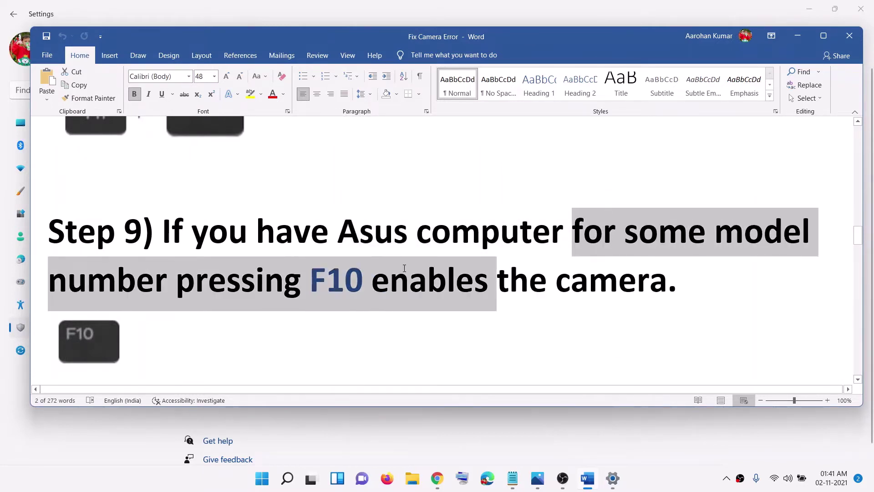
left_click_drag(311, 282, 496, 283)
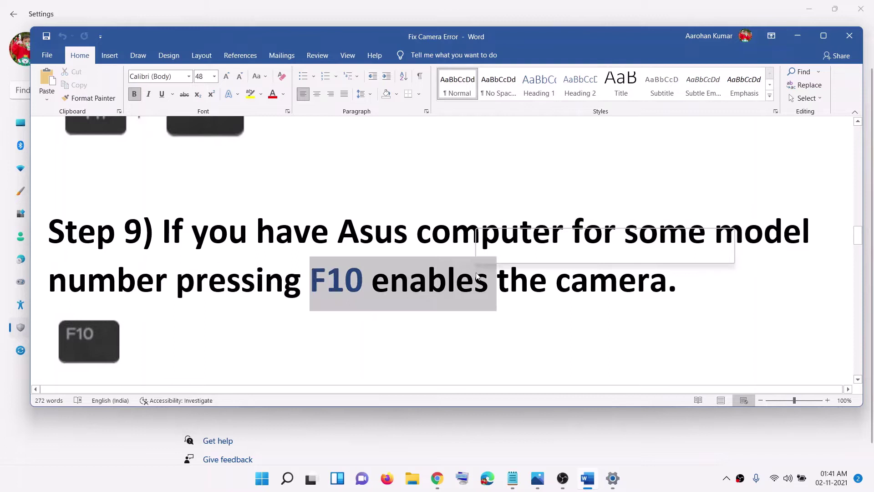
scroll(242, 263, "down", 2)
scroll(242, 263, "down", 4)
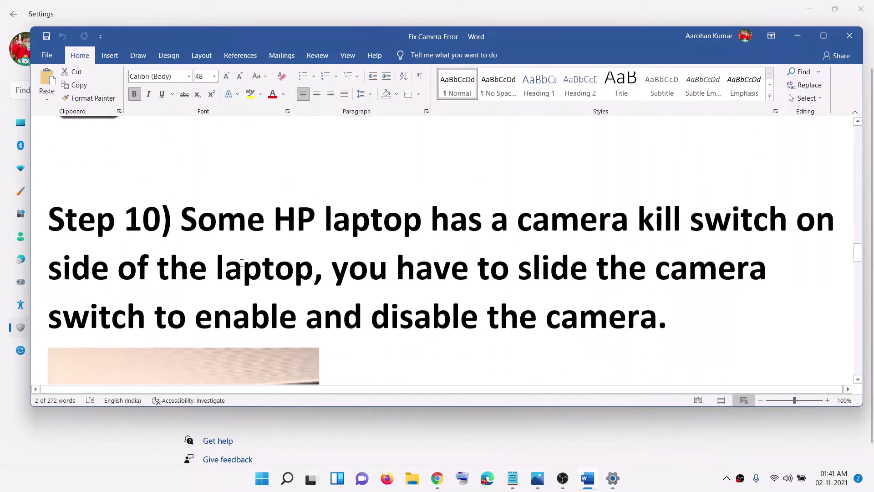
Step: Highlight phrases in Step 10's note about the HP camera kill switch
scroll(243, 263, "up", 1)
left_click_drag(274, 245, 637, 245)
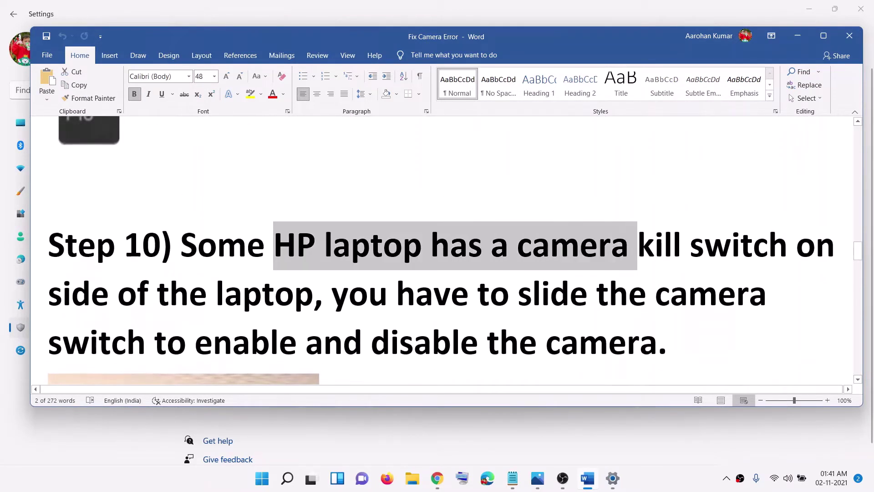
left_click(500, 275)
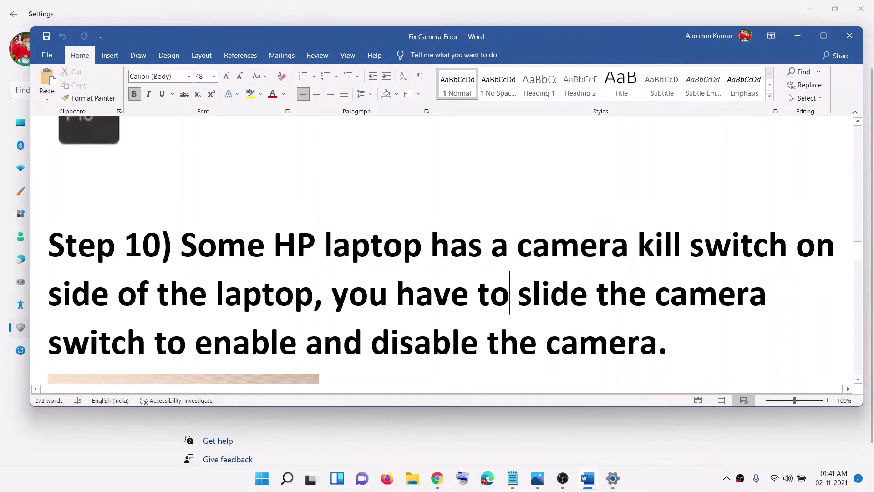
left_click_drag(517, 246, 598, 246)
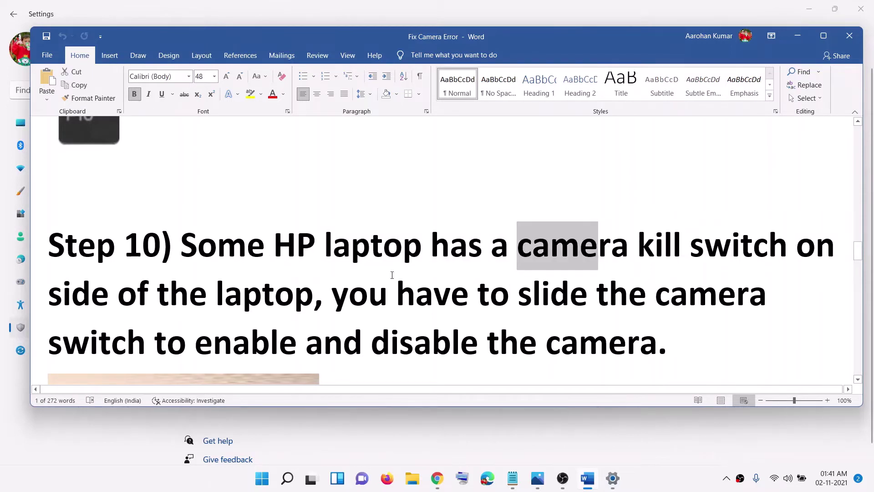
Step: Scroll past the kill-switch laptop photo, select a line, and reach the Step 11 heading
scroll(261, 351, "down", 2)
scroll(264, 332, "down", 1)
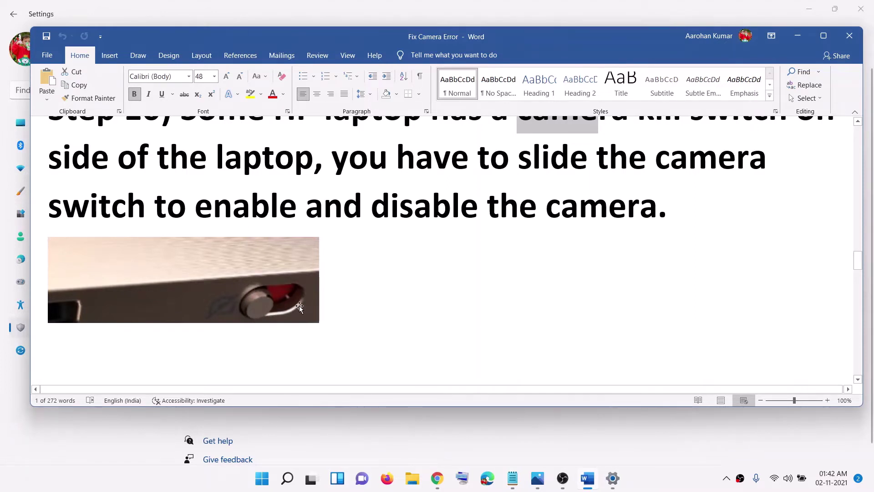
scroll(258, 315, "up", 1)
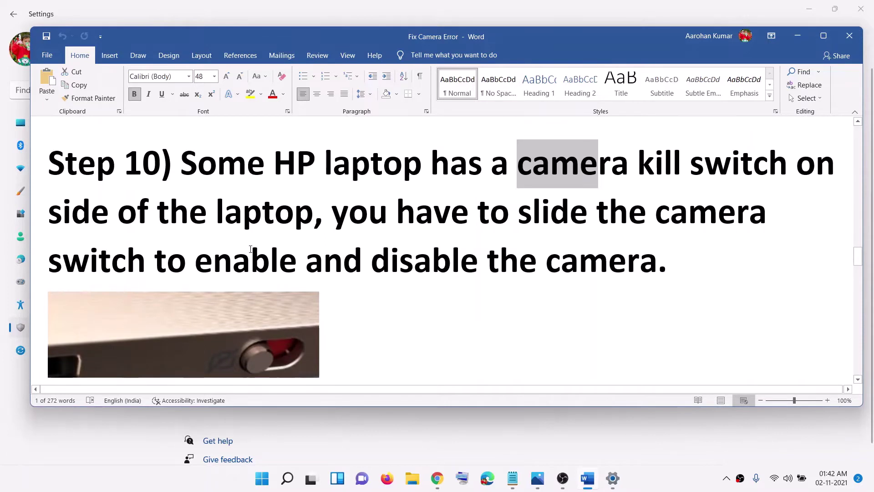
left_click_drag(128, 215, 332, 213)
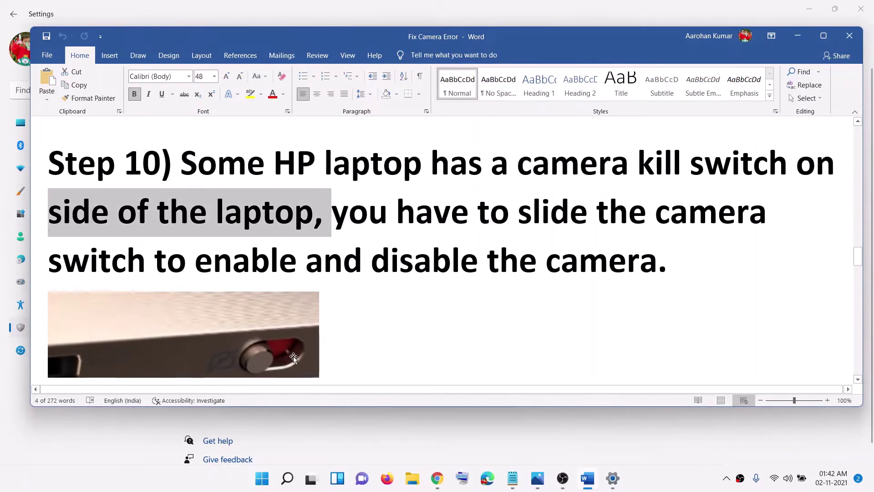
scroll(327, 335, "down", 1)
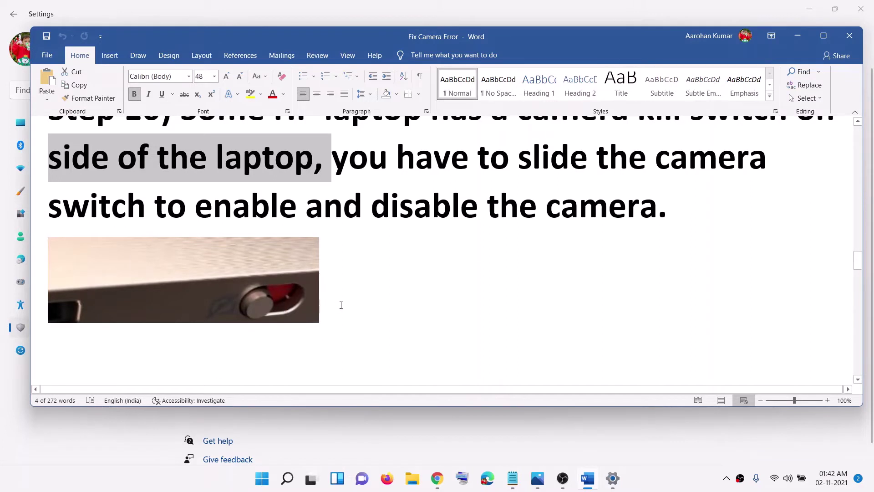
scroll(415, 286, "down", 4)
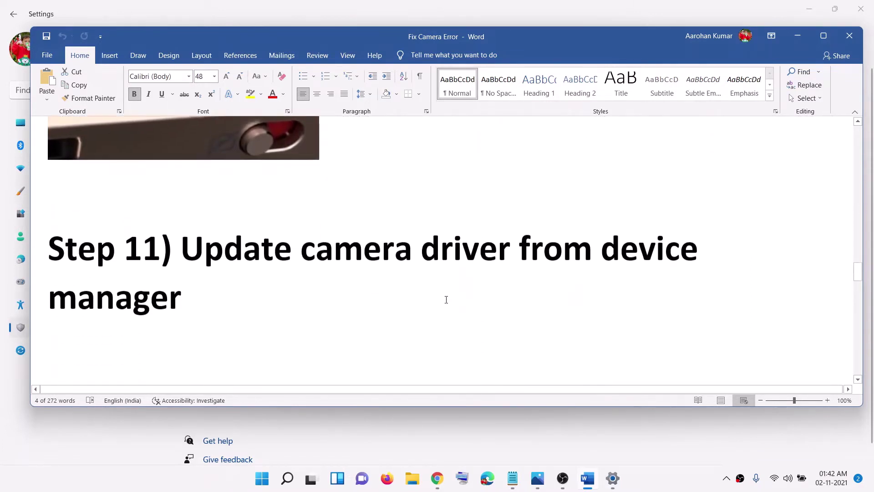
Step: Highlight the Step 11 heading and launch Device Manager from the Start quick menu
scroll(342, 292, "up", 1)
left_click_drag(205, 254, 406, 277)
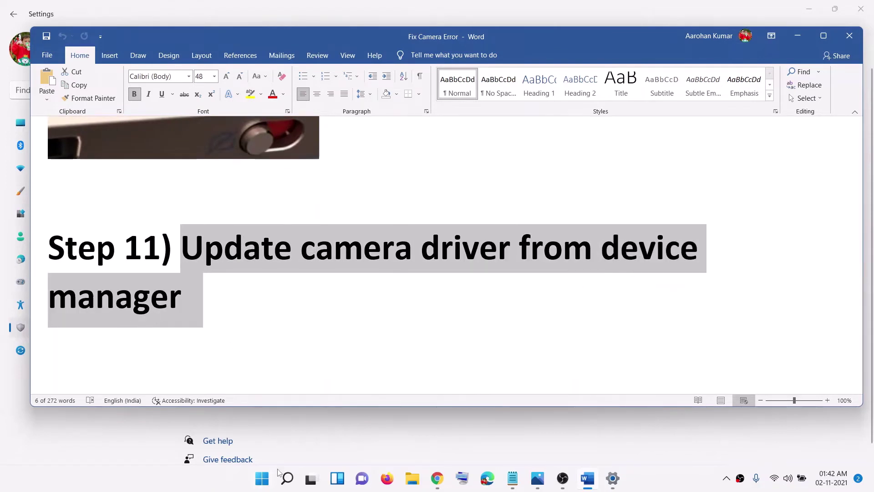
right_click(263, 483)
left_click(248, 230)
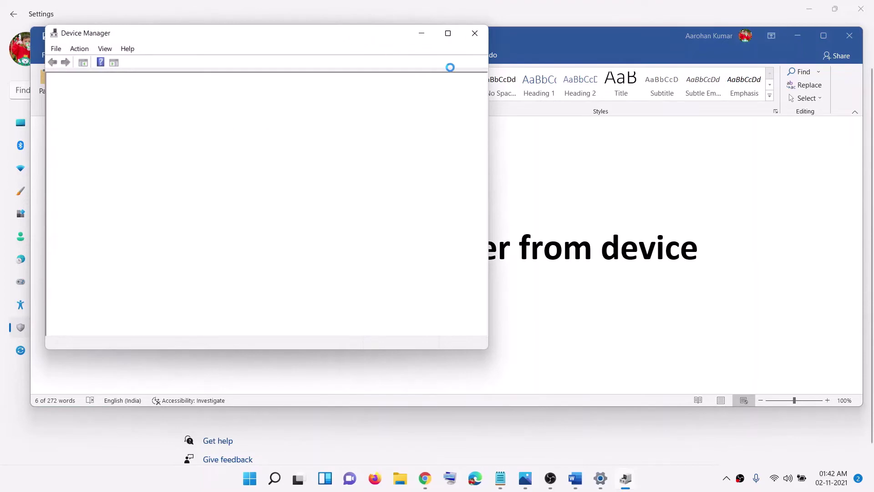
left_click_drag(299, 68, 389, 100)
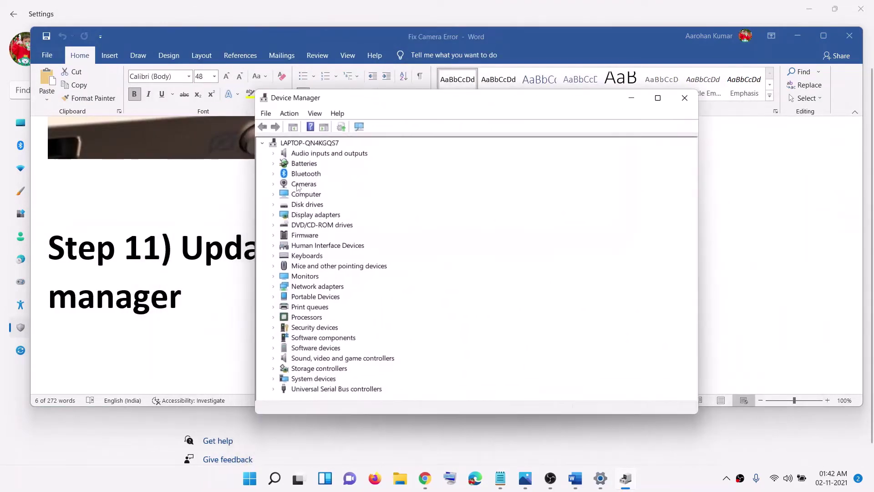
Step: Expand Cameras and update the HP TrueVision HD Camera driver by searching automatically
left_click(273, 184)
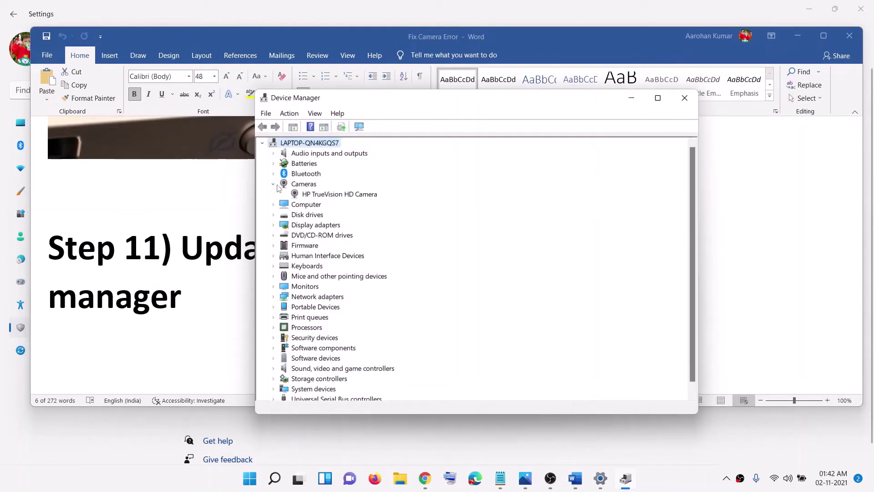
left_click(276, 185)
left_click(274, 184)
left_click(343, 196)
right_click(352, 196)
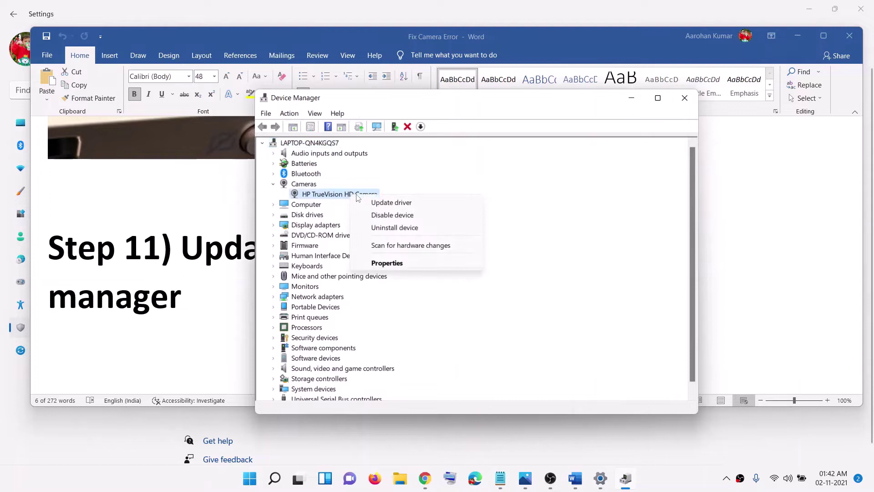
left_click(415, 205)
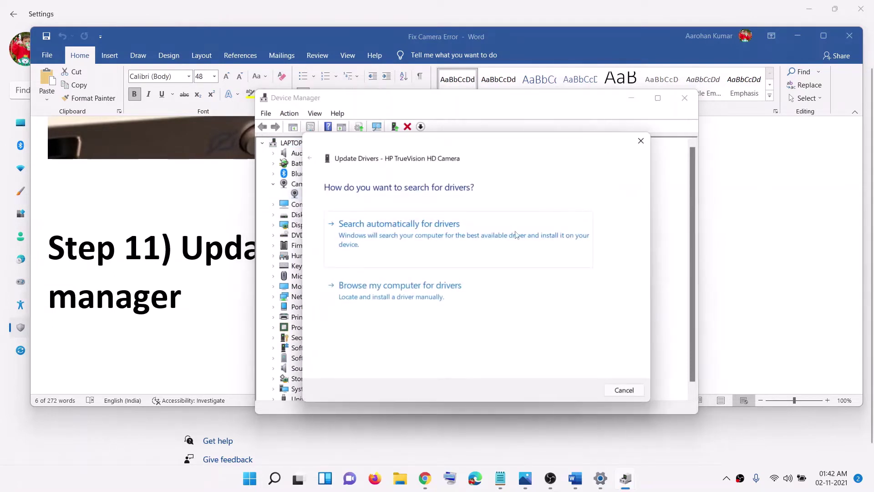
left_click(466, 240)
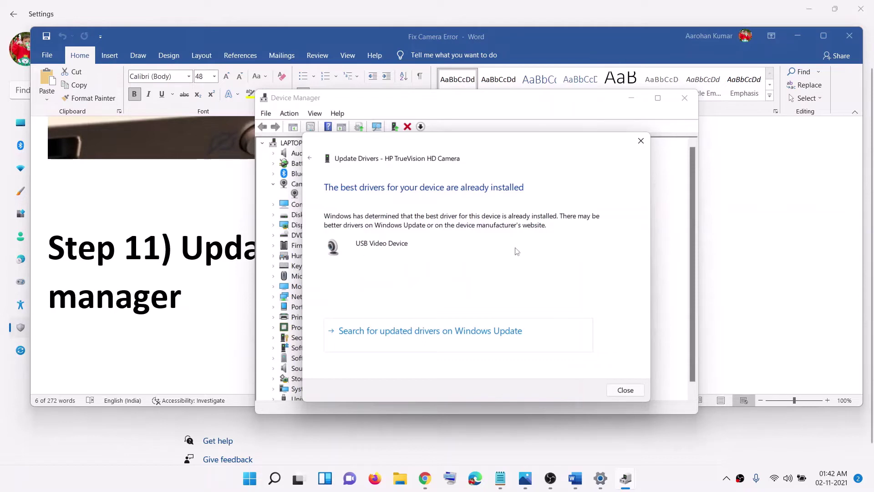
Step: Close the wizard and rerun the HP TrueVision HD Camera driver update with automatic search
left_click(640, 141)
right_click(335, 196)
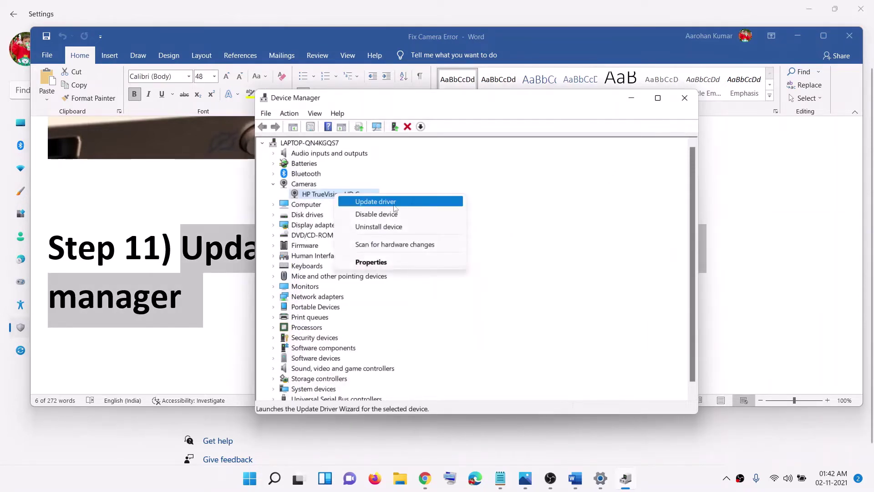
left_click(414, 206)
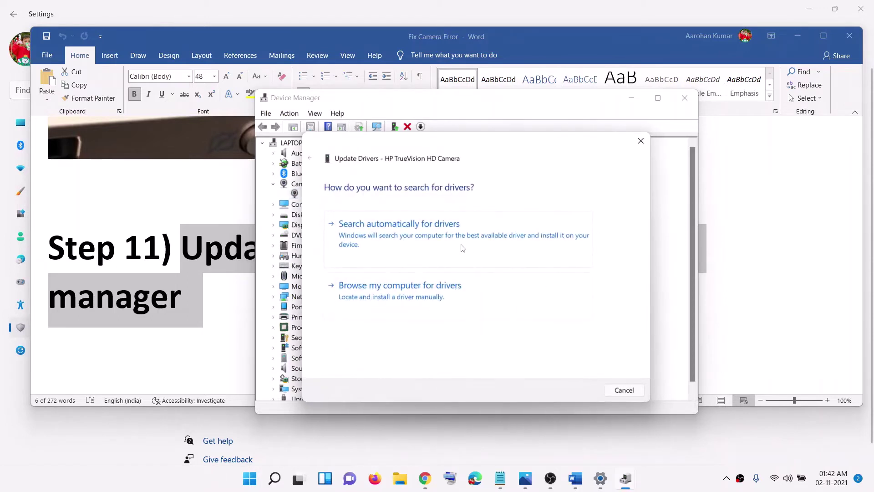
left_click(430, 236)
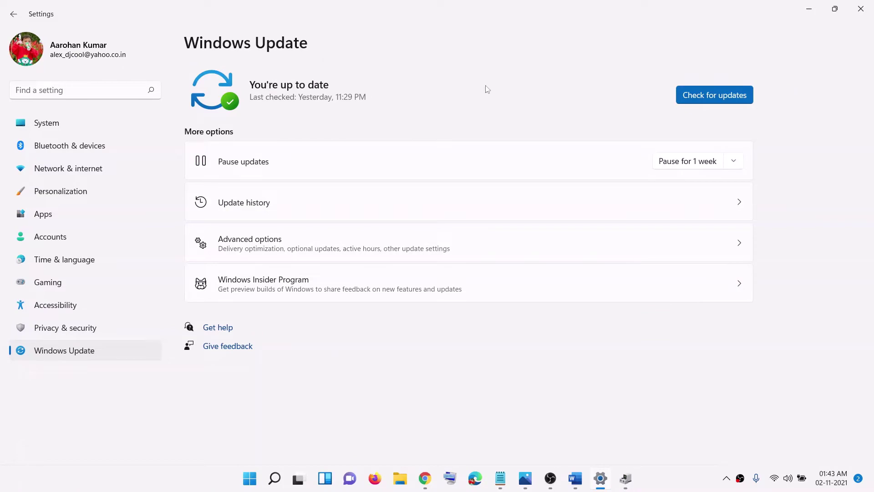
Step: Manually pick USB Video Device as the HP TrueVision HD Camera driver, then close Device Manager
left_click(813, 12)
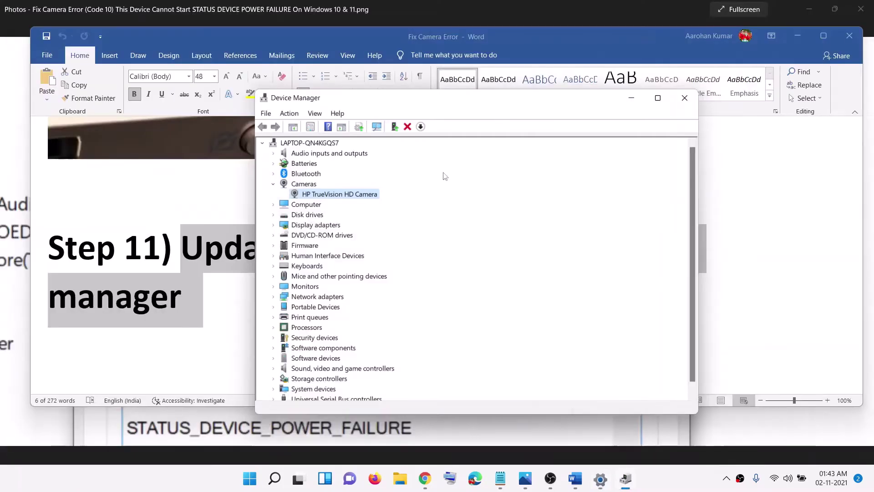
right_click(339, 196)
left_click(391, 205)
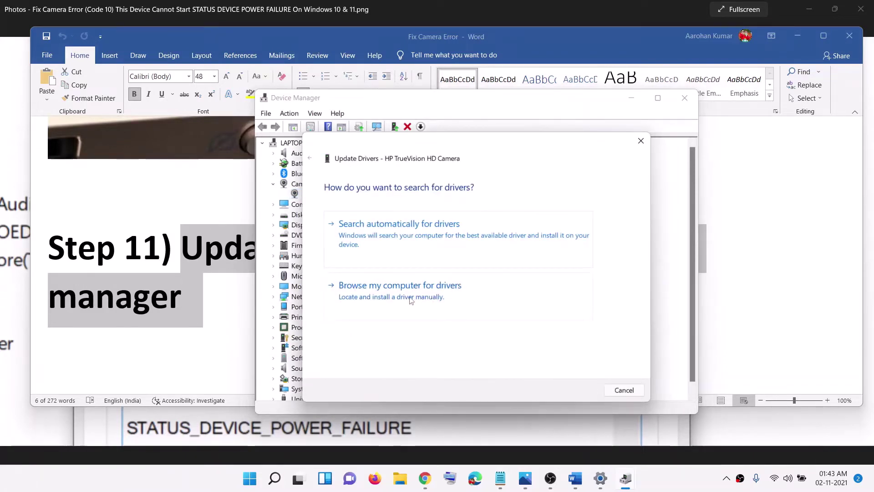
left_click(405, 298)
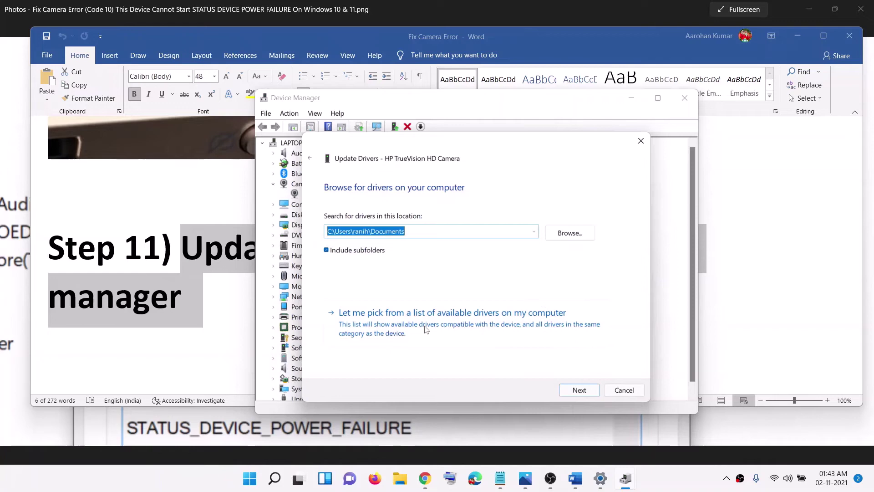
left_click(450, 316)
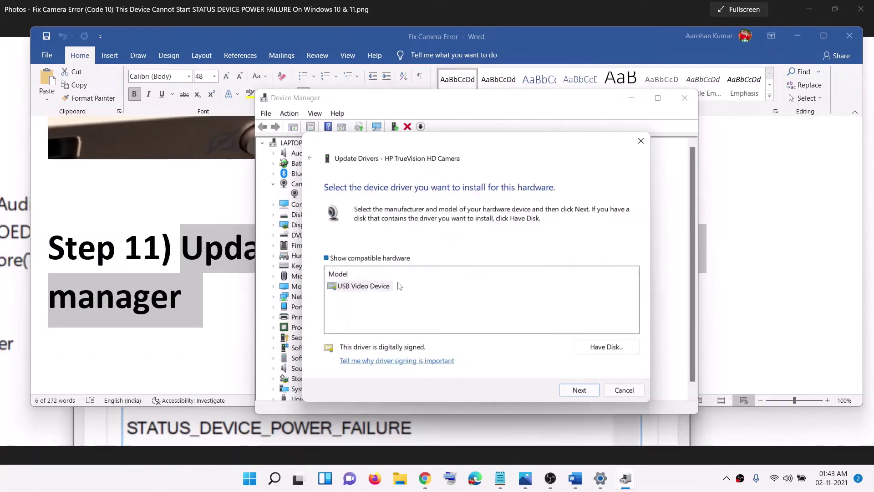
left_click(374, 288)
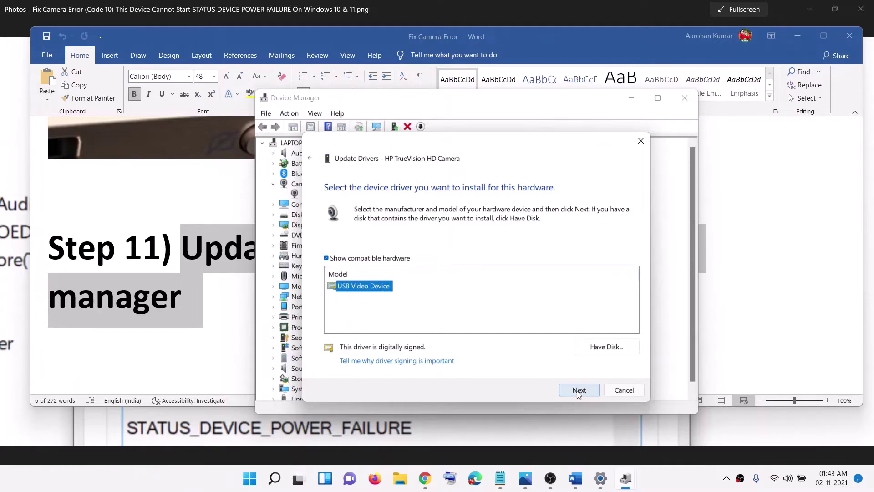
left_click(641, 141)
left_click(684, 97)
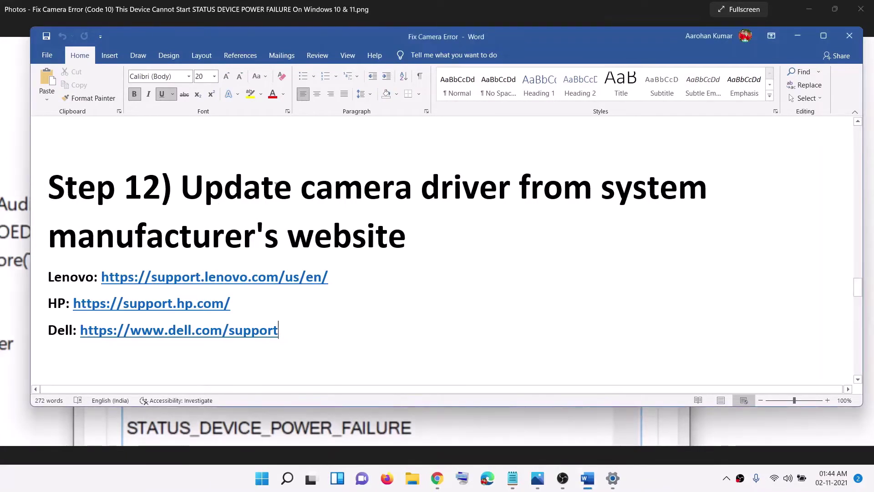
Step: Highlight the Lenovo, HP and Dell support links in Step 12, then 'camera' in its heading
left_click_drag(195, 181, 407, 235)
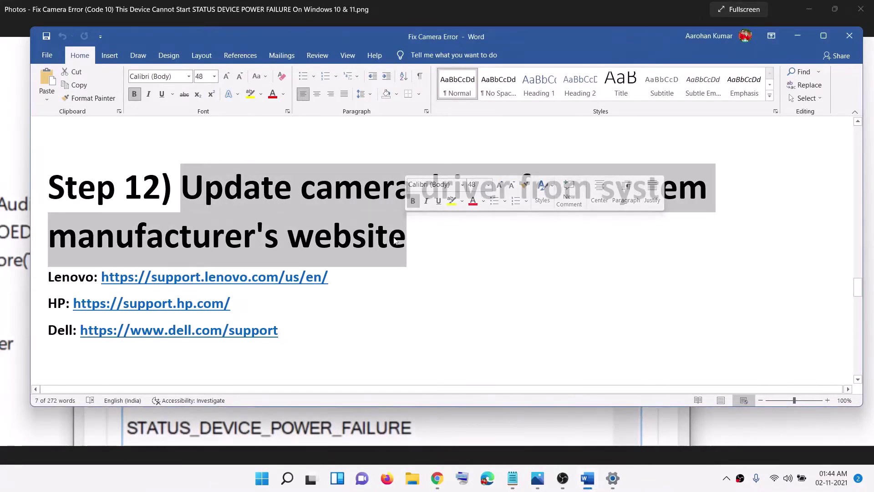
left_click(343, 276)
left_click_drag(343, 276, 137, 248)
left_click_drag(248, 301, 73, 302)
left_click_drag(291, 333, 80, 330)
left_click(342, 335)
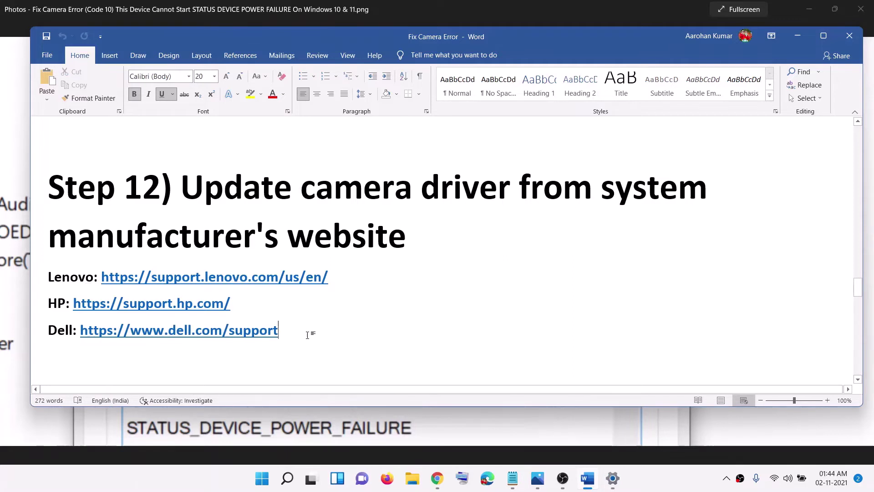
left_click_drag(298, 333, 50, 278)
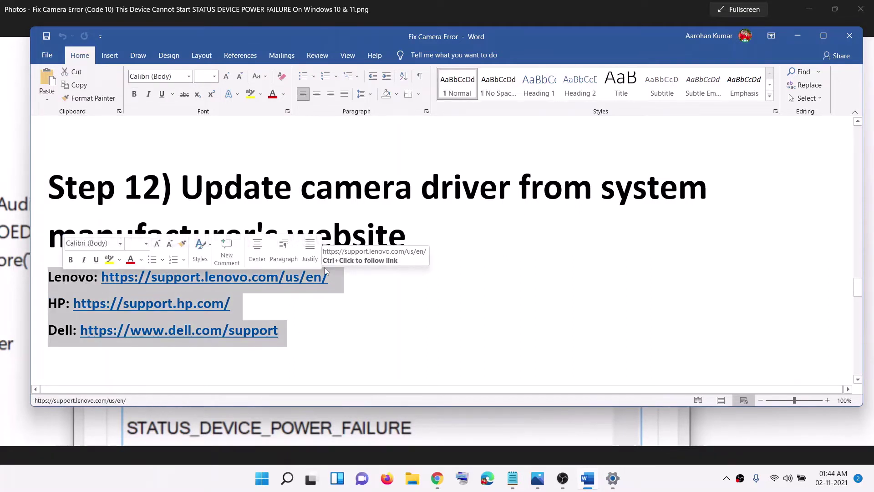
left_click_drag(300, 187, 439, 188)
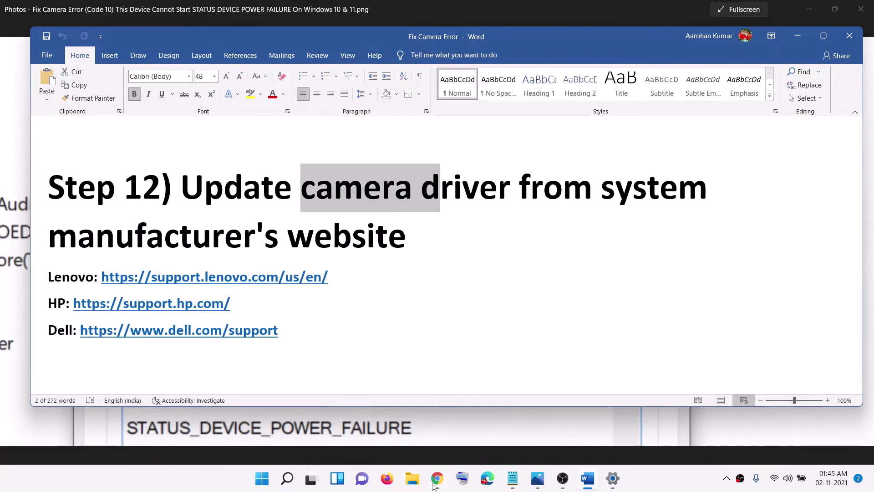
Step: On Dell's support site in Chrome, show all products and then the laptop product lines
left_click(435, 482)
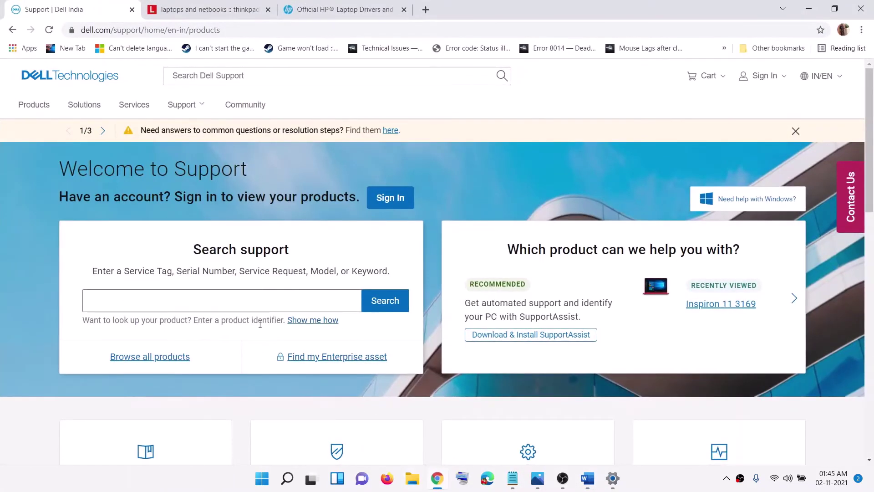
left_click(173, 356)
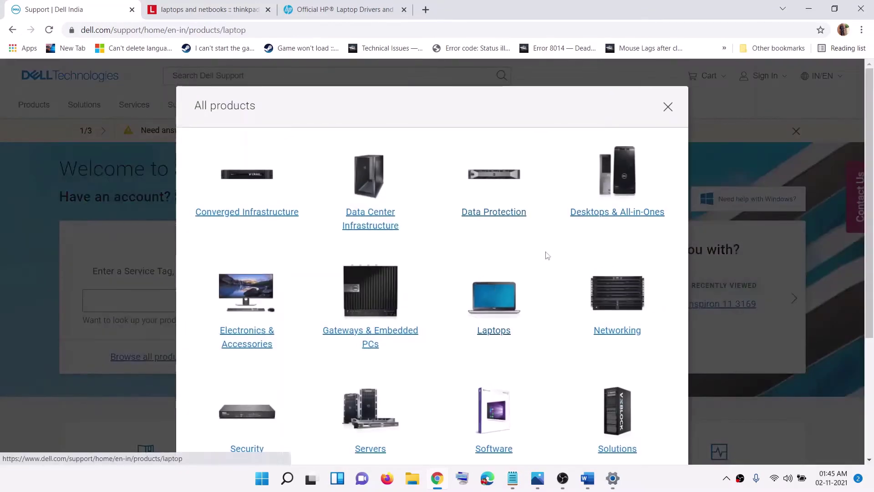
left_click(506, 283)
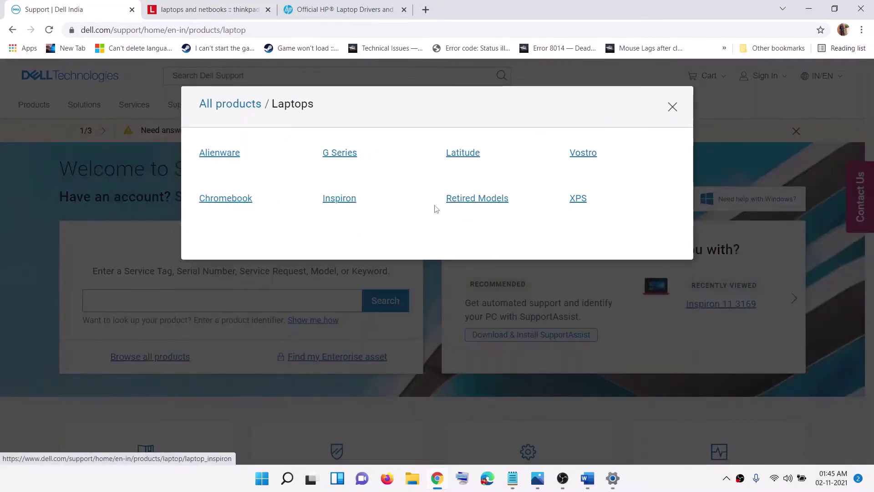
Step: Scroll Lenovo's camera driver downloads, view HP's laptop driver page, then return to Word
left_click(217, 10)
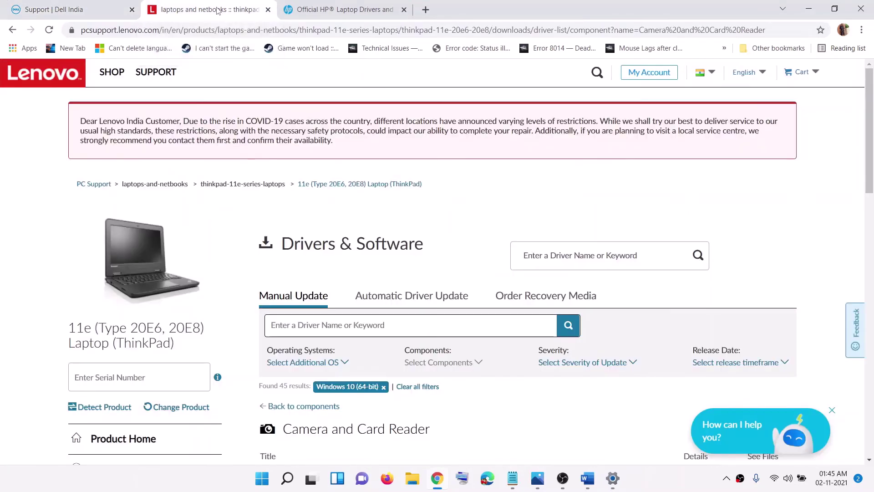
scroll(316, 211, "down", 2)
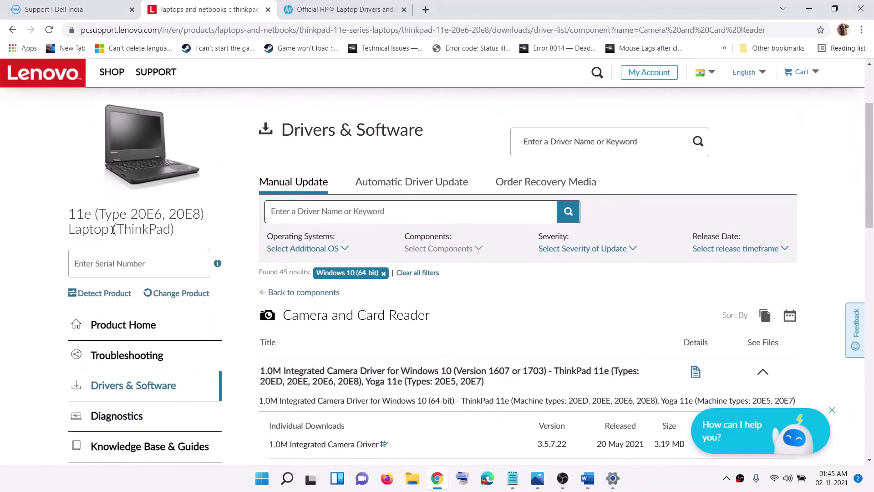
scroll(314, 237, "down", 3)
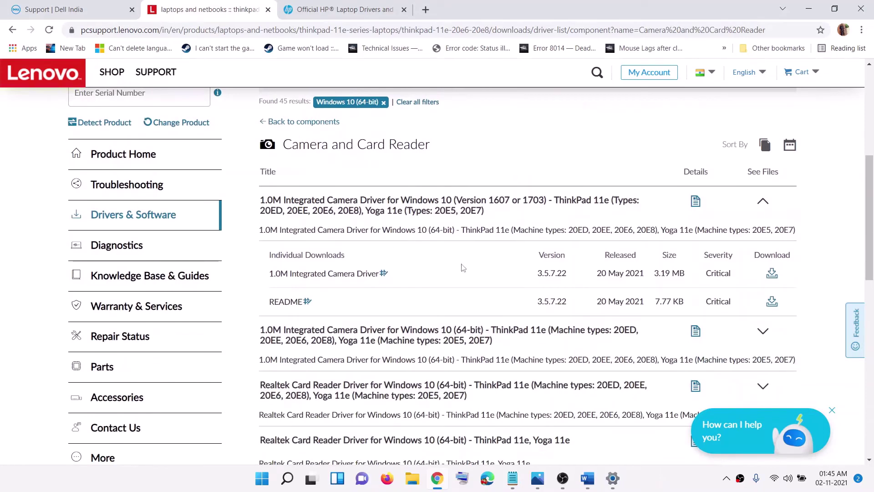
left_click(344, 12)
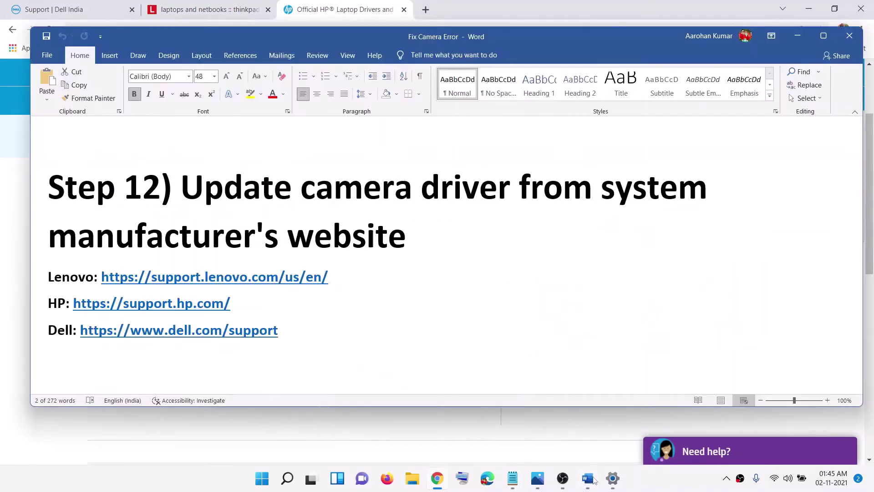
left_click(588, 478)
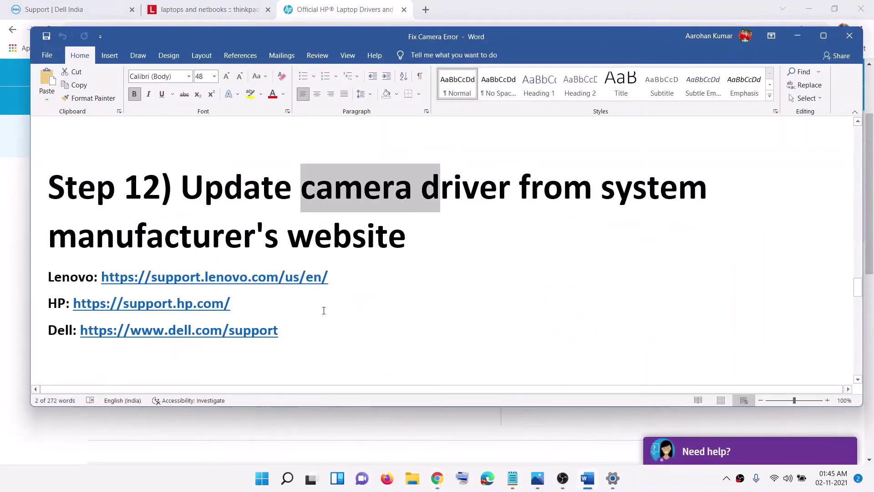
Step: Highlight the restart wording in the Step 13 heading and minimize Word
scroll(379, 294, "down", 5)
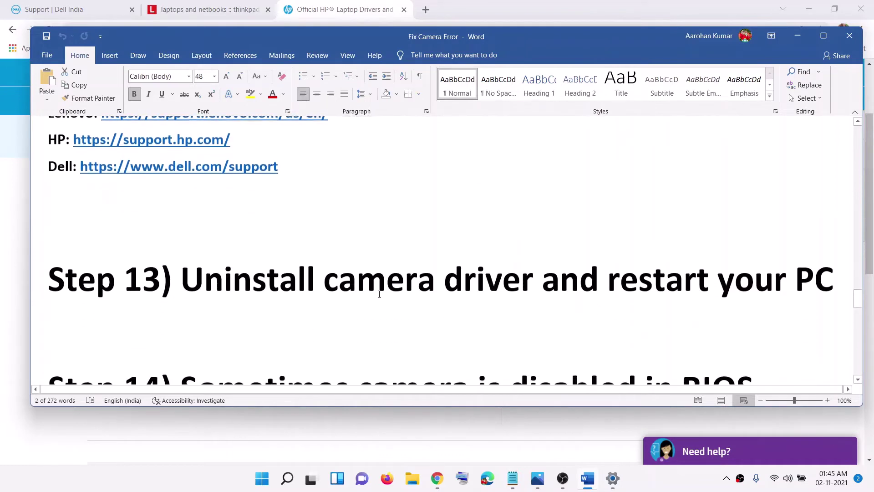
scroll(233, 307, "up", 1)
left_click_drag(233, 308, 793, 308)
left_click(798, 35)
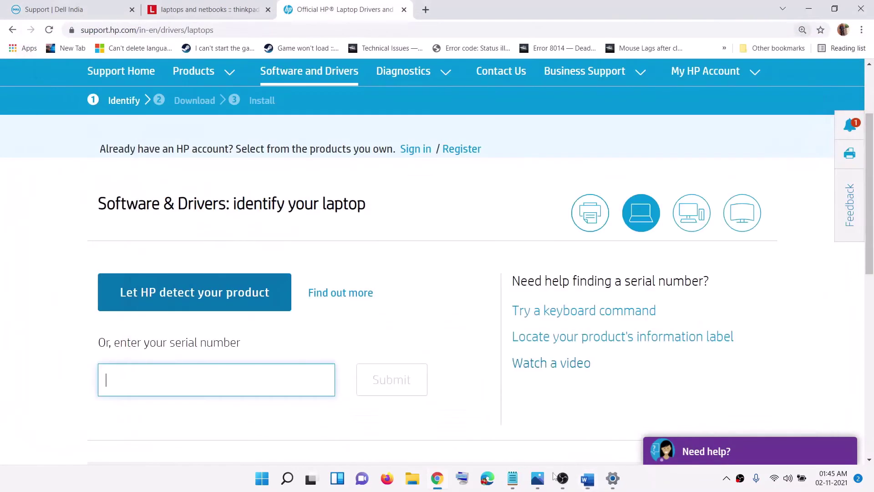
Step: Start uninstalling the HP TrueVision HD Camera in Device Manager, cancel, and close Device Manager
right_click(269, 479)
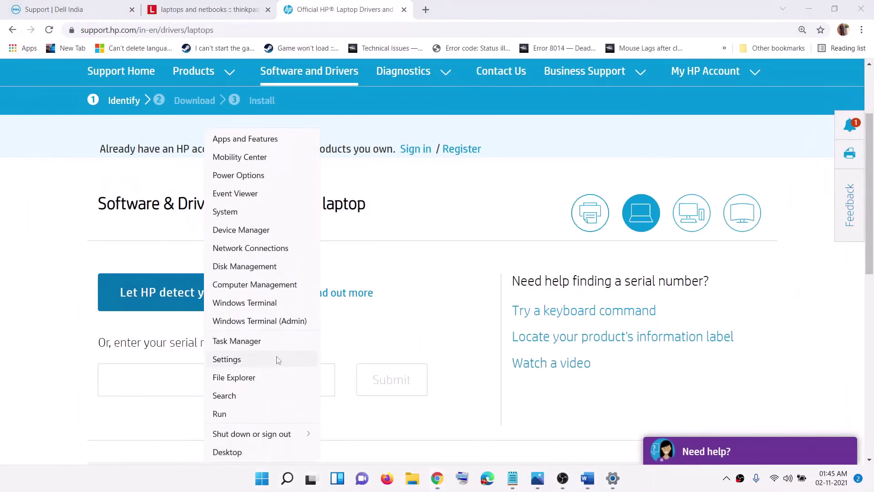
left_click(240, 229)
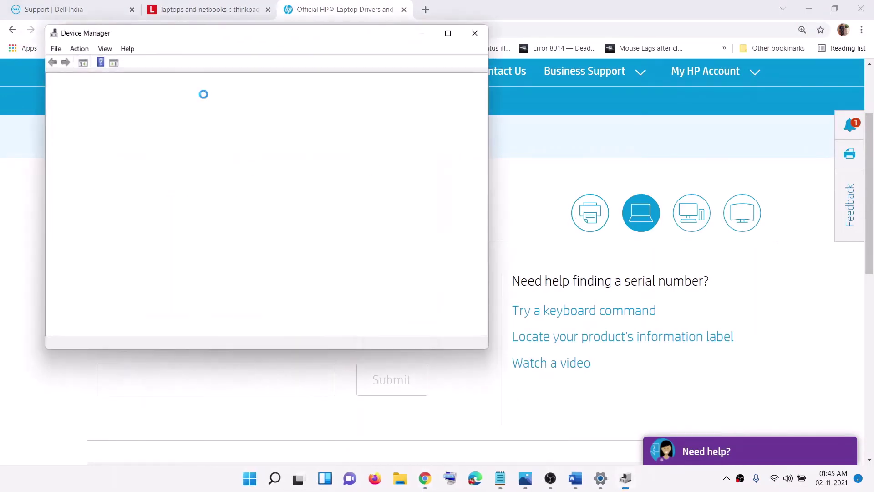
left_click_drag(198, 36, 349, 97)
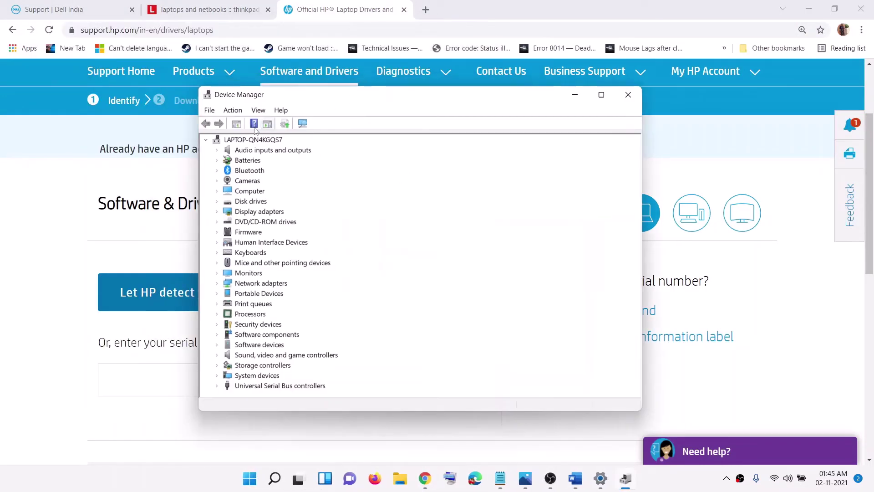
left_click(216, 181)
right_click(299, 195)
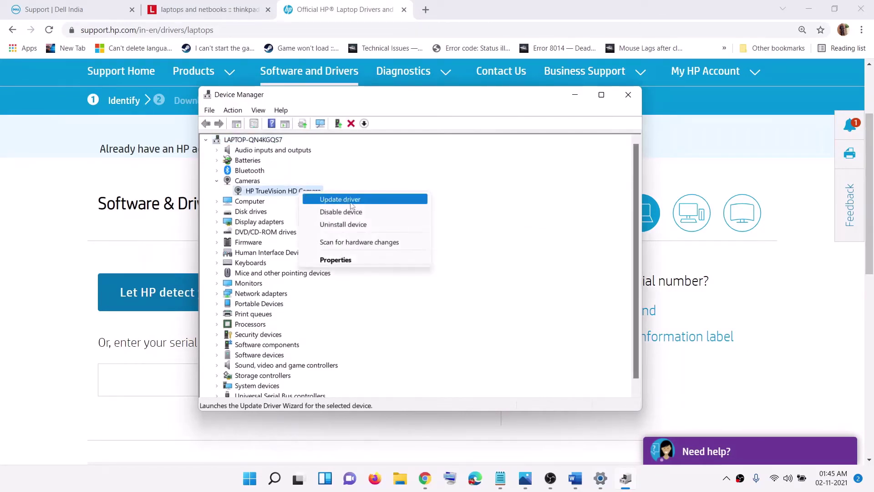
left_click(423, 224)
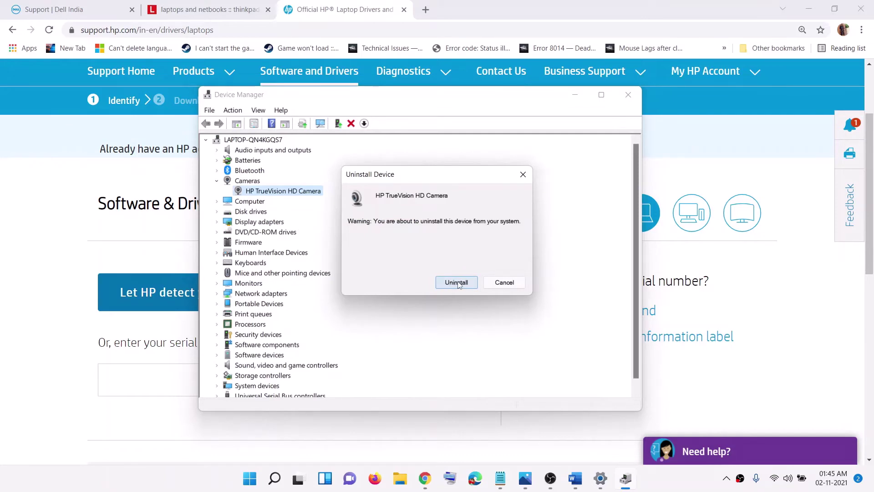
left_click(492, 285)
left_click(629, 95)
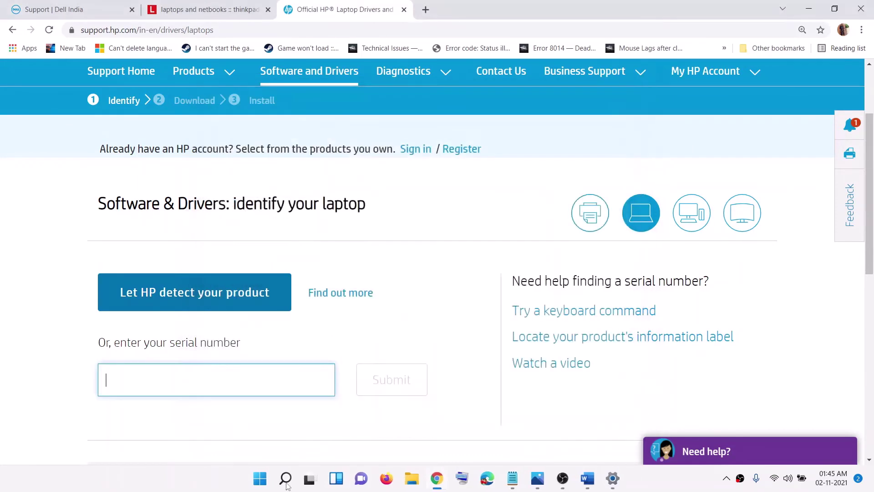
Step: Show the Start menu's sleep, shut down and restart options, then close Start
key("super")
left_click(578, 438)
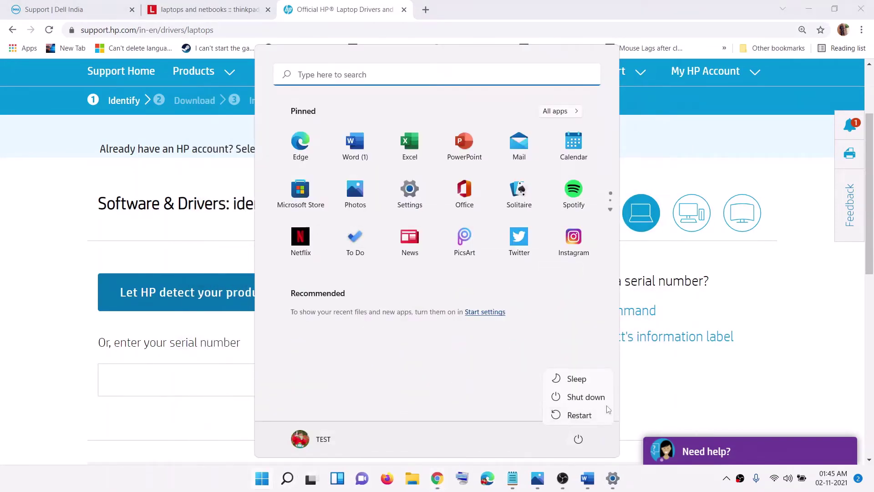
left_click(731, 388)
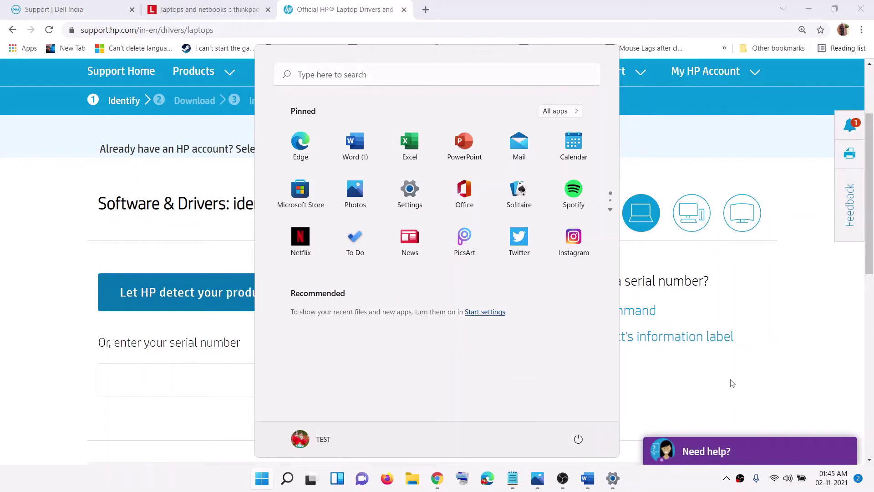
left_click(731, 366)
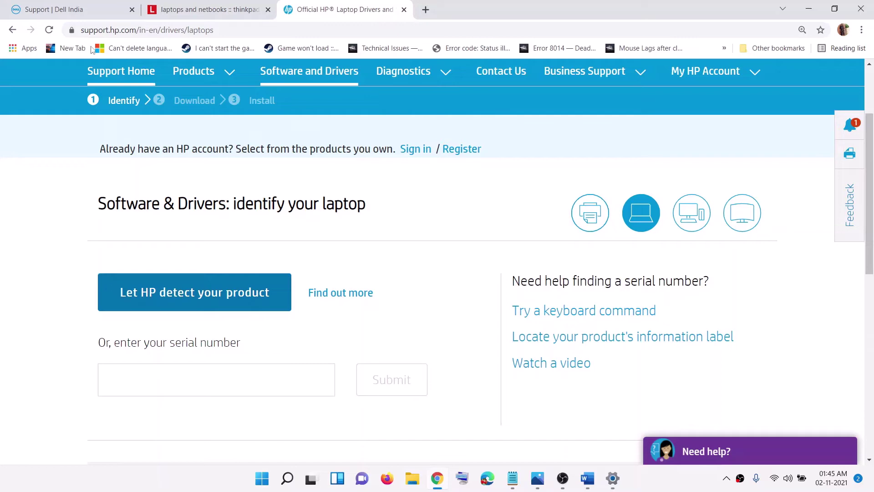
Step: Cycle through the Dell, Lenovo and HP driver tabs, then bring Word back to the front
left_click(84, 13)
left_click(181, 14)
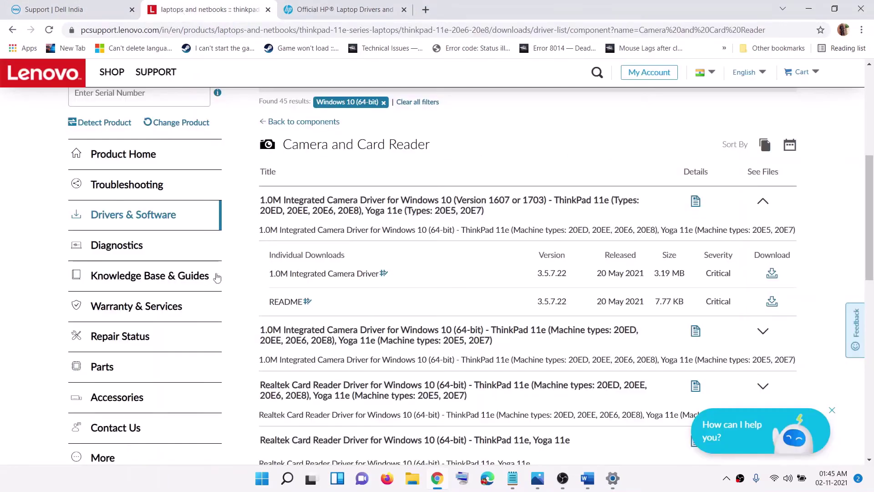
left_click(339, 10)
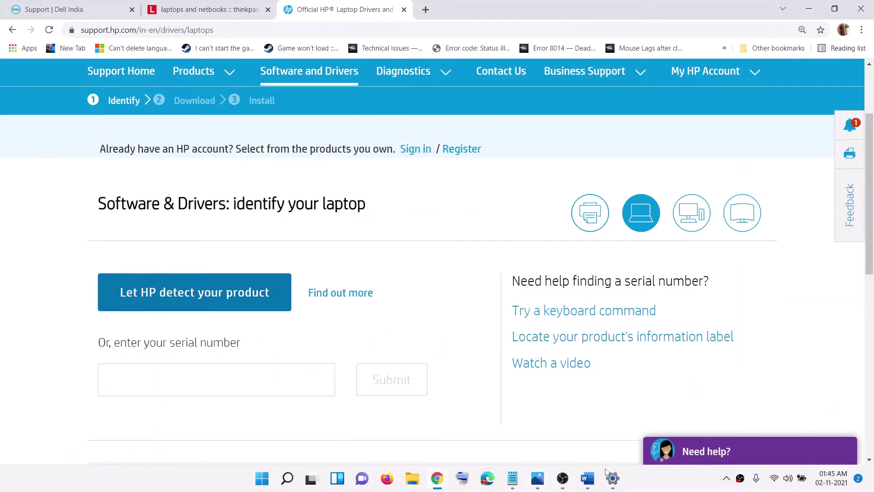
left_click(587, 478)
Step: Scroll to Step 14 and highlight its text about the disabled camera
scroll(341, 228, "down", 5)
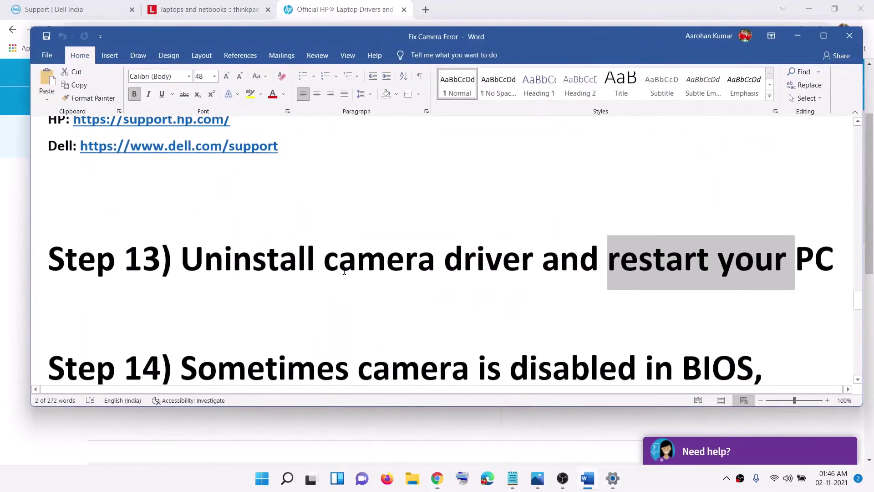
scroll(345, 270, "down", 3)
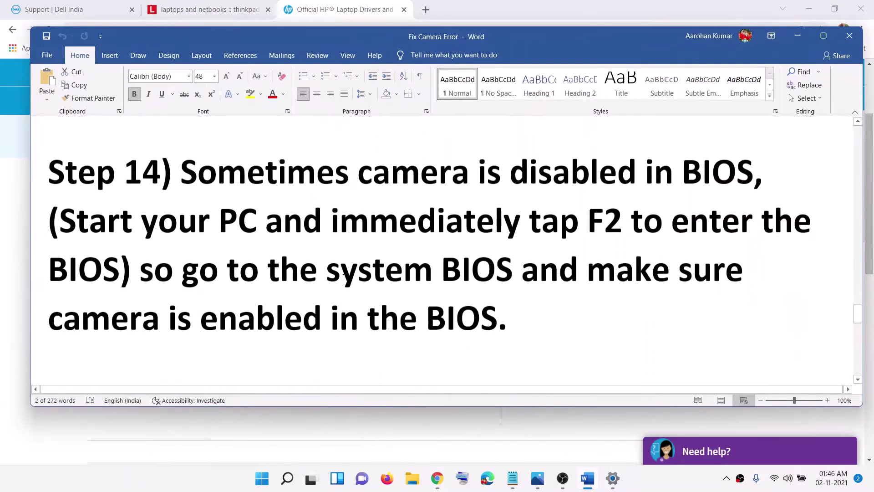
left_click_drag(328, 181, 469, 248)
left_click(472, 248)
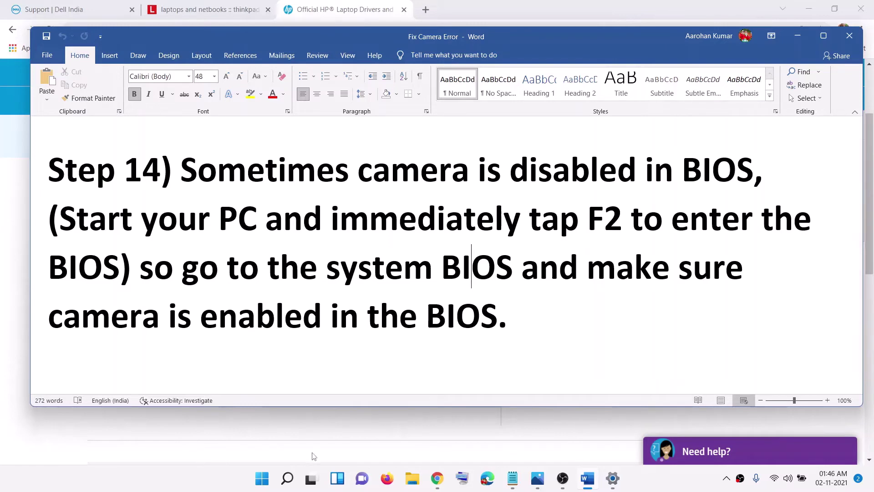
Step: Show the Start menu's restart and shut down options, then dismiss them
left_click(263, 478)
left_click(578, 438)
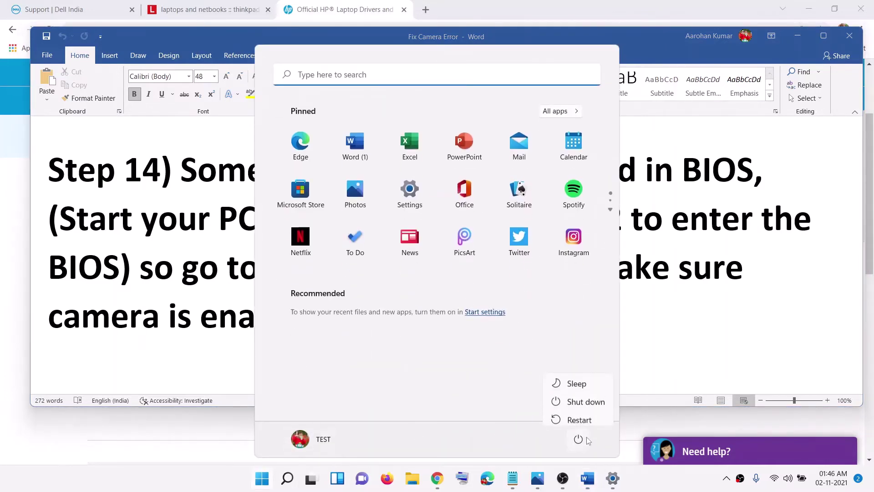
key("Escape")
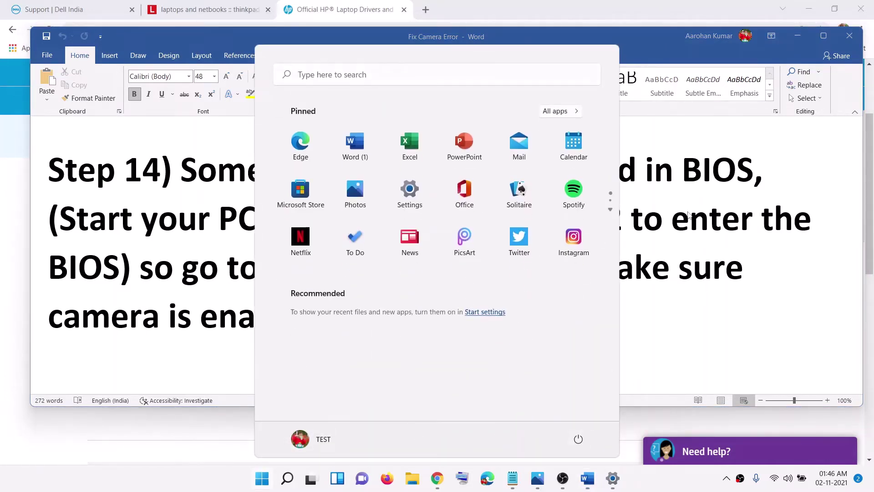
key("Escape")
Step: Highlight 'Start your PC and immediately', the F2 key and 'so go to the system BIOS' in Step 14
left_click_drag(59, 218, 532, 218)
left_click(590, 218)
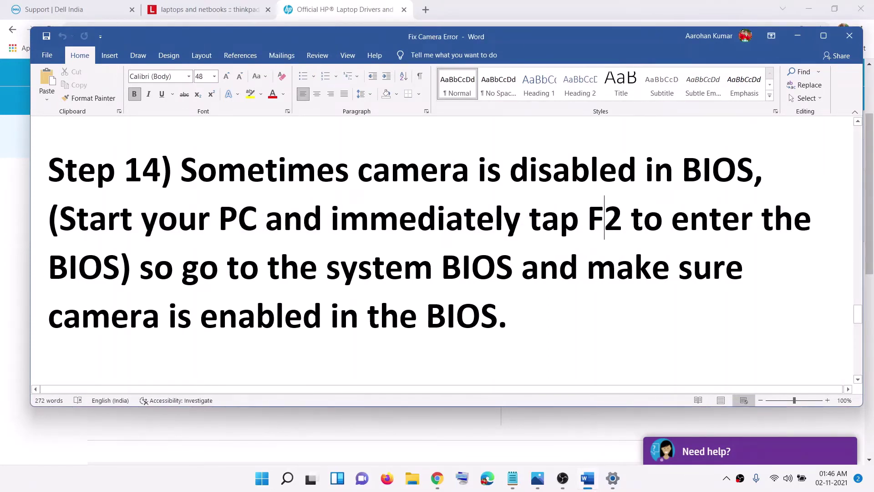
left_click(600, 228)
key("ctrl+shift+Right")
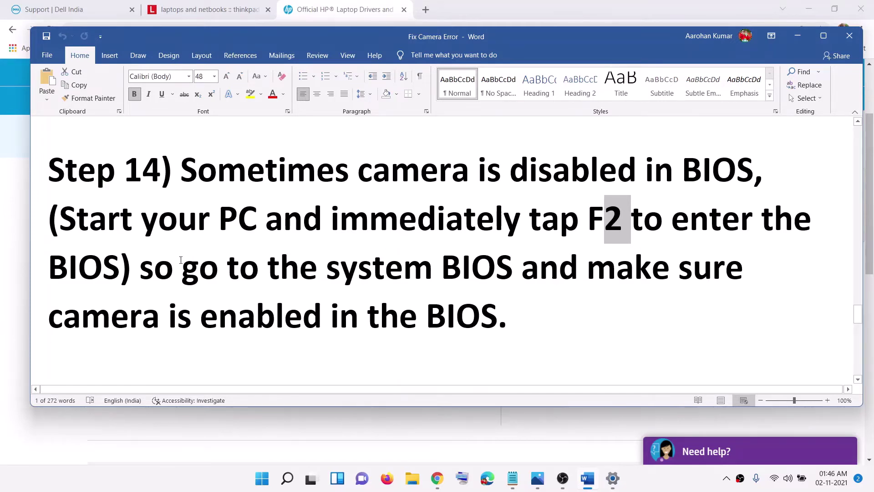
left_click_drag(140, 268, 519, 268)
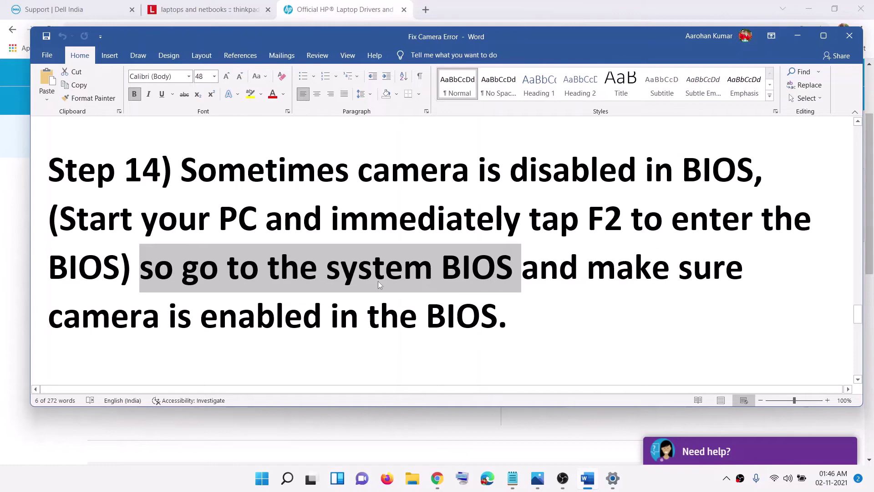
Step: Highlight 'Update Windows 10' in the Step 15 heading and switch away from Word
scroll(378, 284, "down", 5)
scroll(222, 298, "up", 1)
left_click_drag(196, 292, 494, 291)
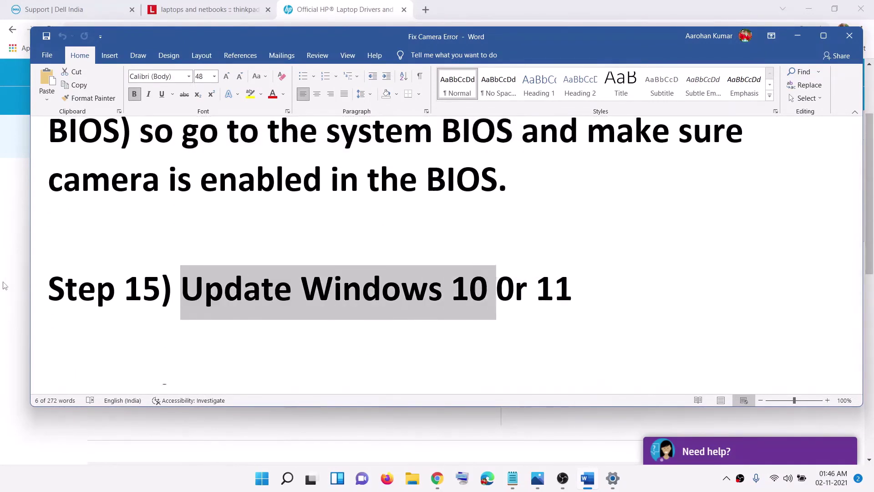
key("alt+Tab")
Step: Run Check for updates on the Windows Update page, then minimize Settings
left_click(262, 478)
left_click(408, 198)
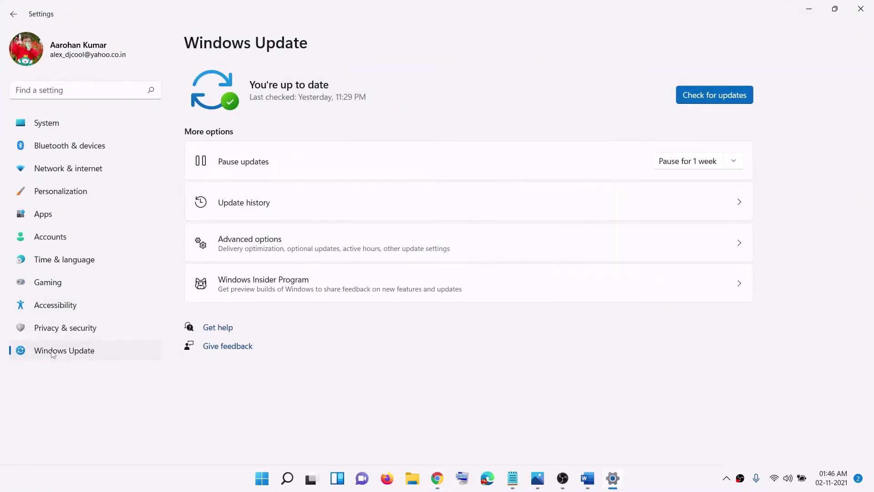
left_click(725, 100)
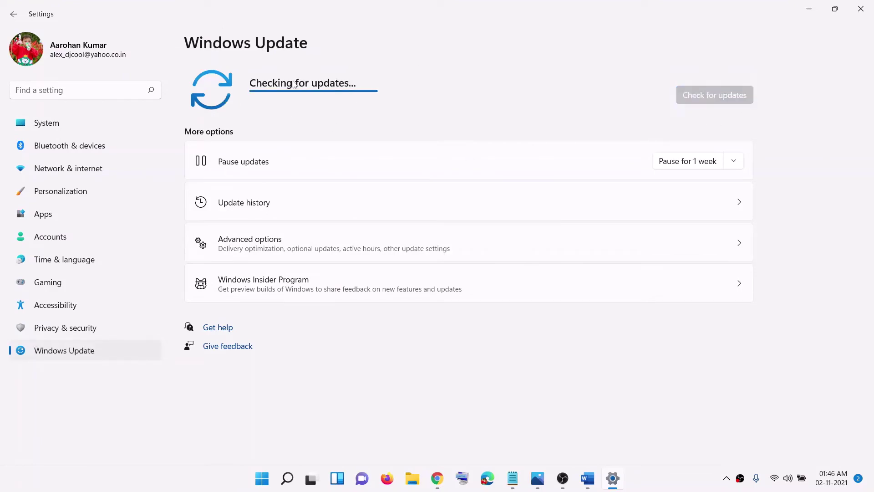
left_click(809, 9)
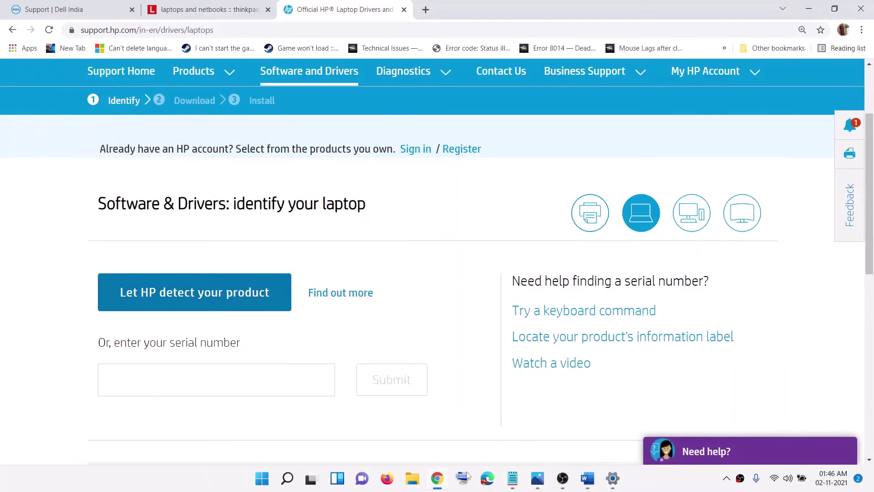
Step: Return to the Word checklist and highlight Step 16's 'Perform Cleanboot'
left_click(537, 478)
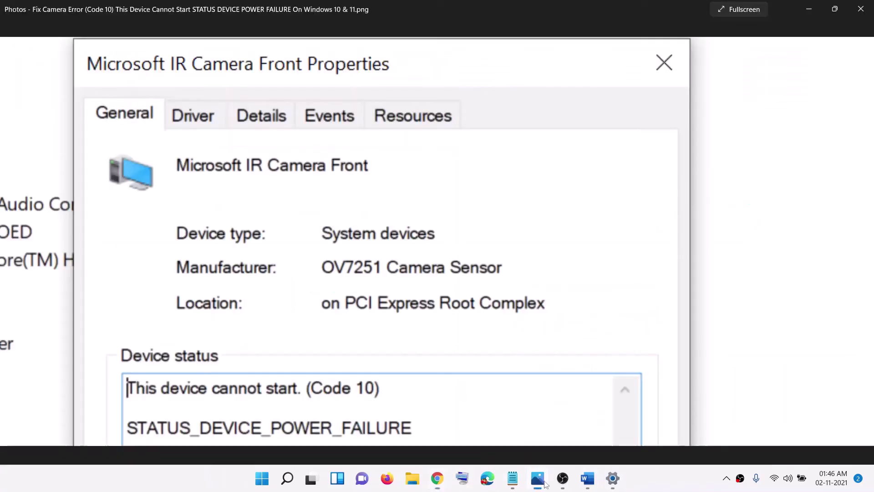
left_click(587, 478)
scroll(291, 284, "down", 3)
left_click_drag(292, 283, 473, 291)
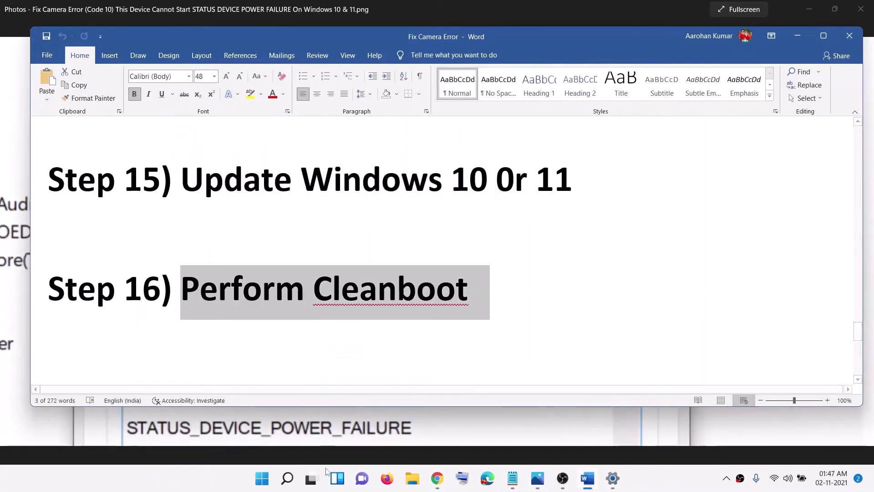
Step: In System Configuration, hide all Microsoft services, close it, then highlight Step 17 'Update system BIOS'
left_click(269, 479)
type("s")
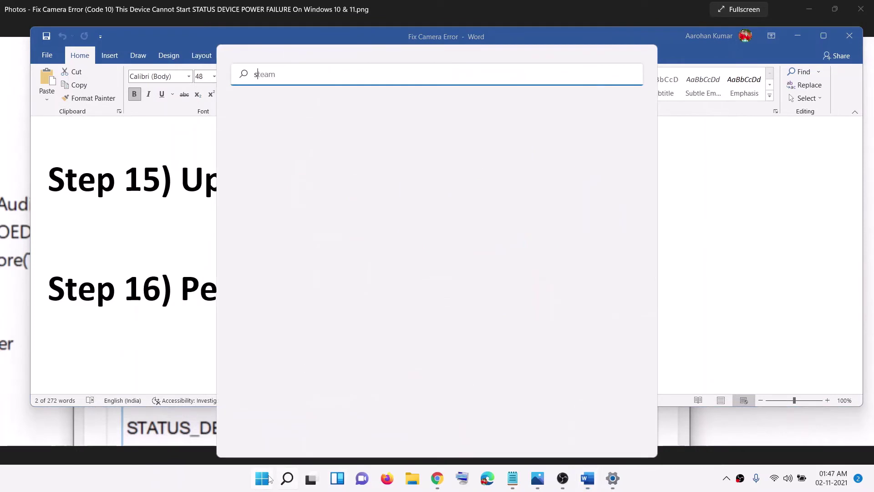
type("teamystem")
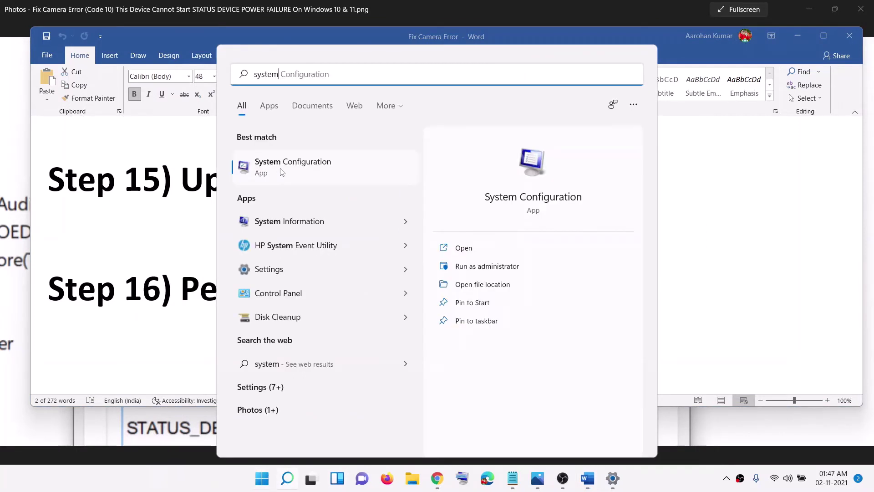
left_click(281, 168)
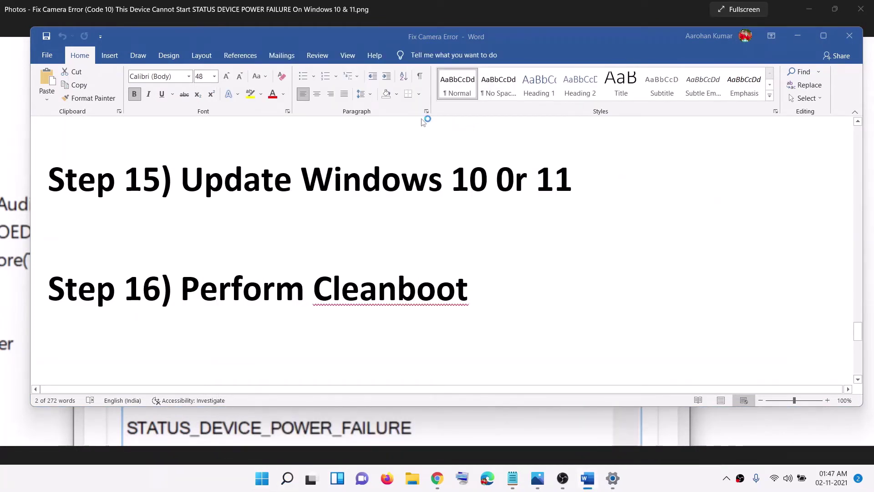
left_click(358, 151)
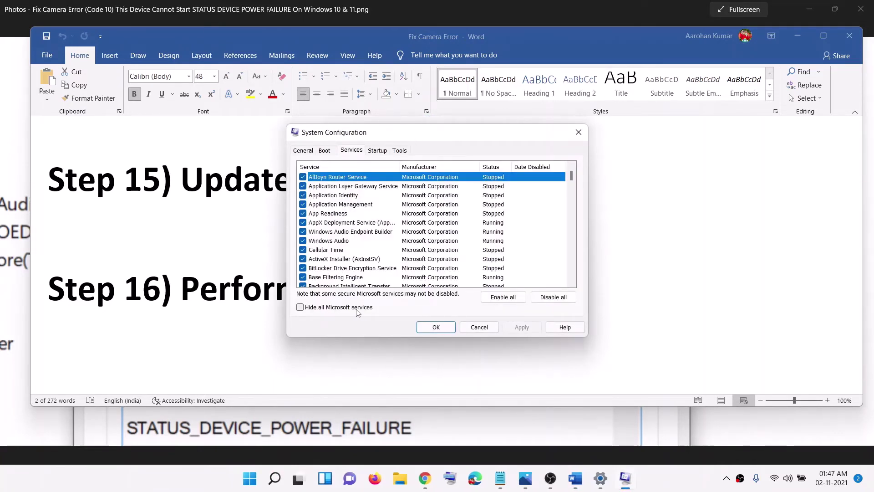
left_click(322, 308)
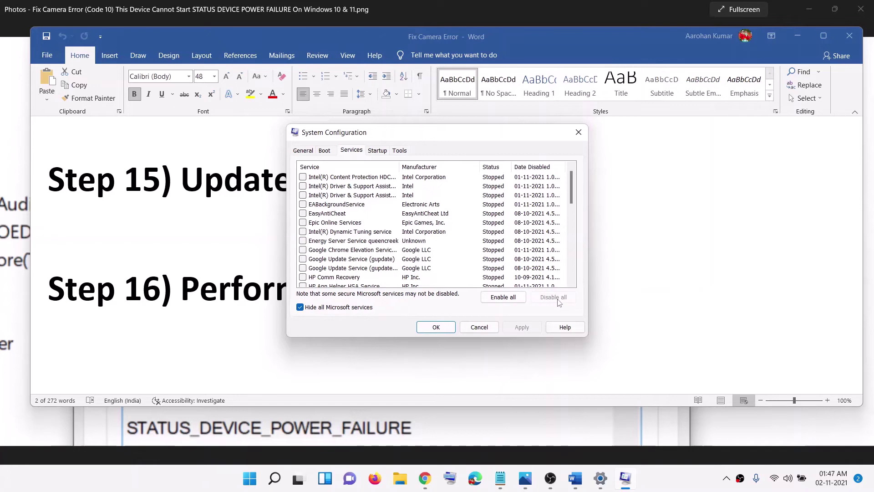
left_click(433, 329)
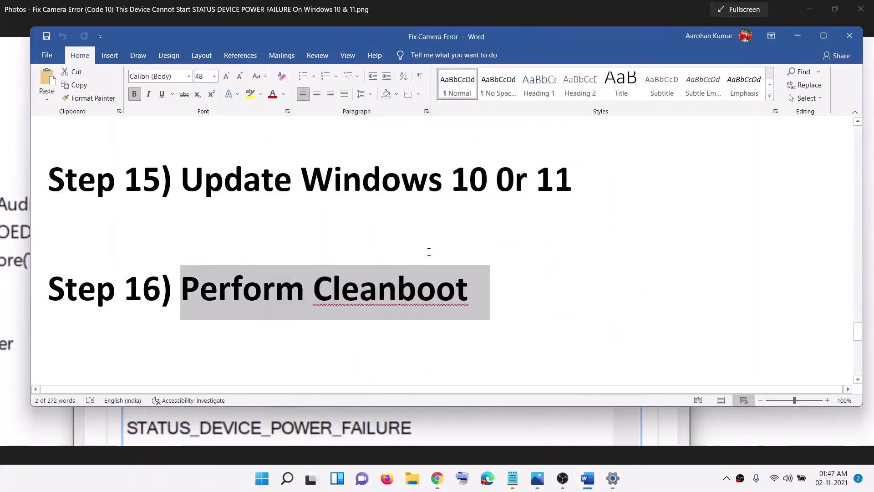
scroll(429, 252, "down", 2)
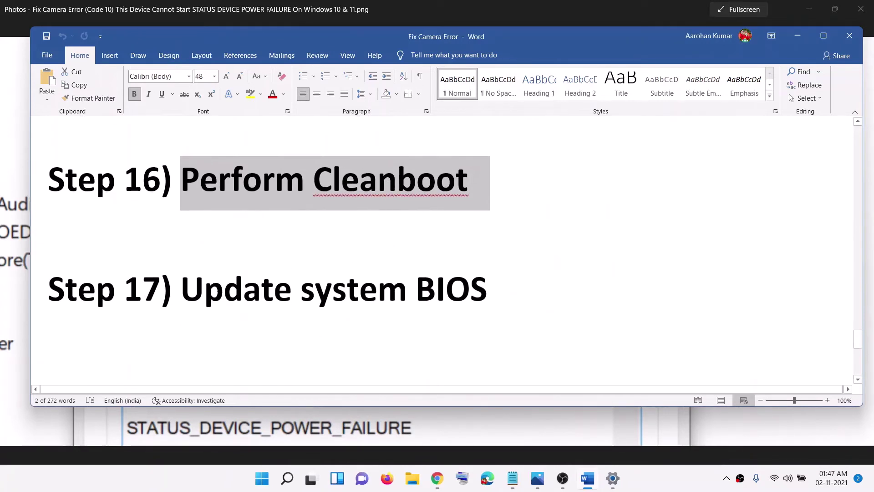
left_click_drag(187, 287, 475, 288)
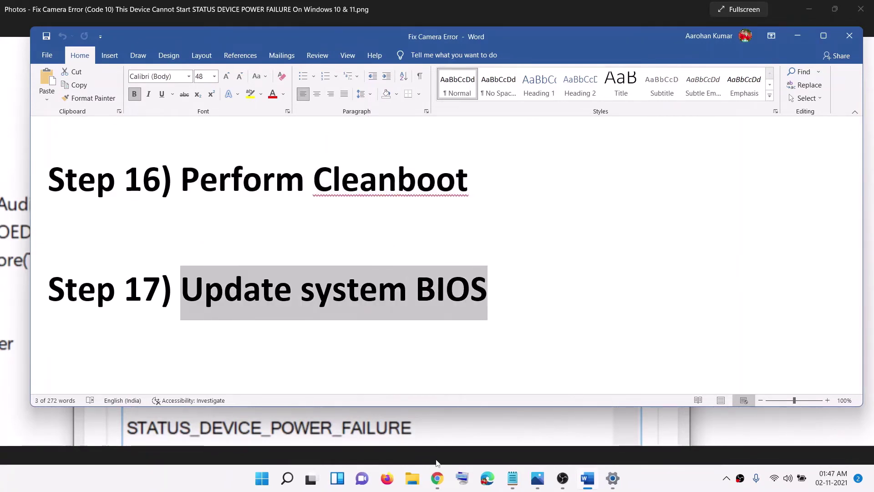
Step: On the Dell Support tab, open the Inspiron 11 3169's Drivers & Downloads section
left_click(440, 489)
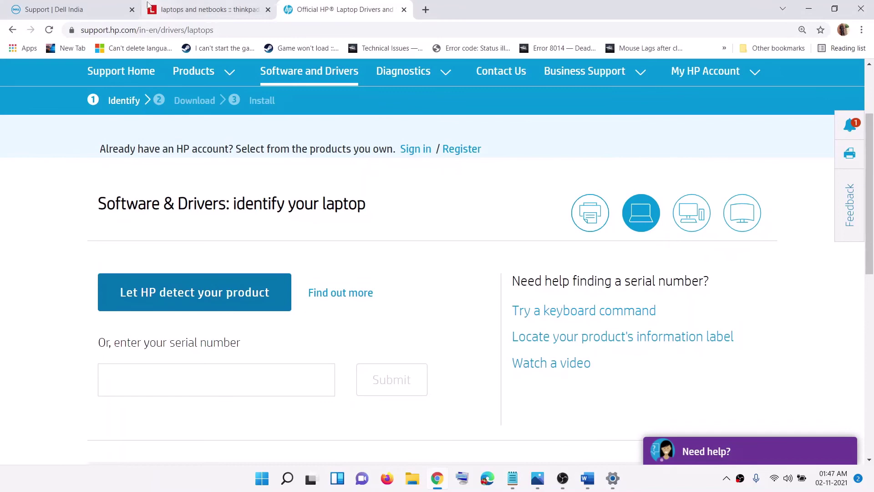
left_click(120, 6)
left_click(672, 107)
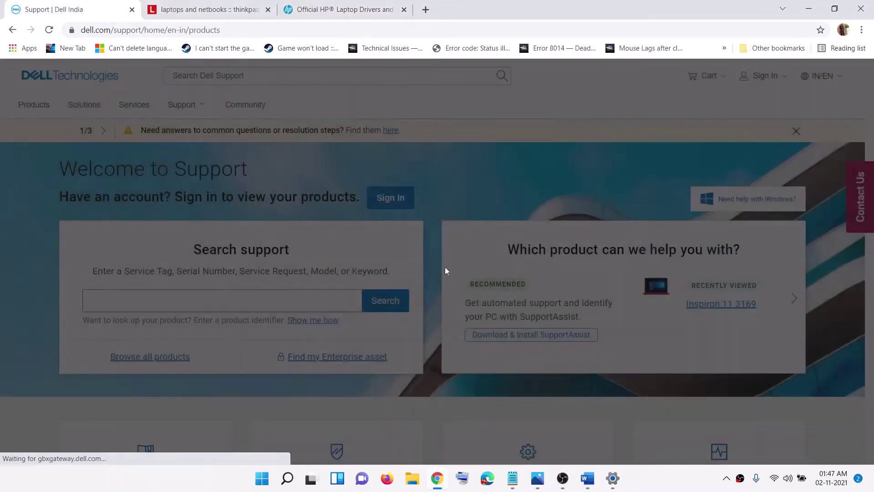
left_click(728, 304)
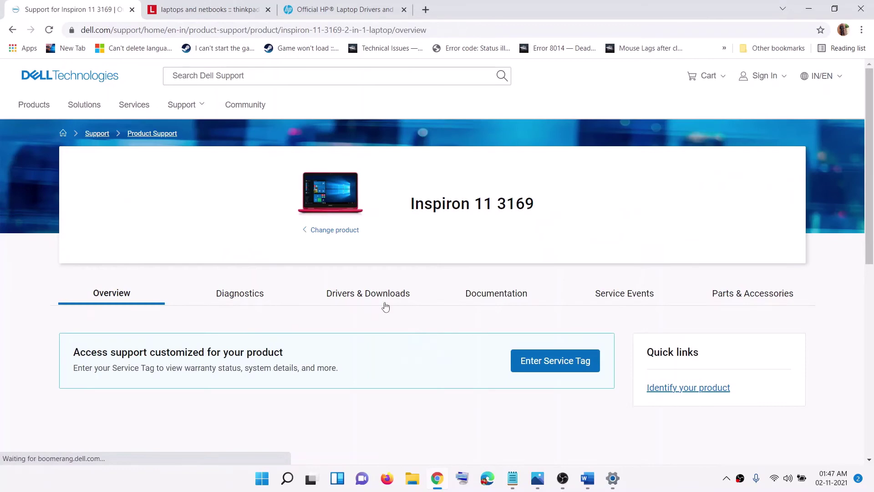
left_click(386, 306)
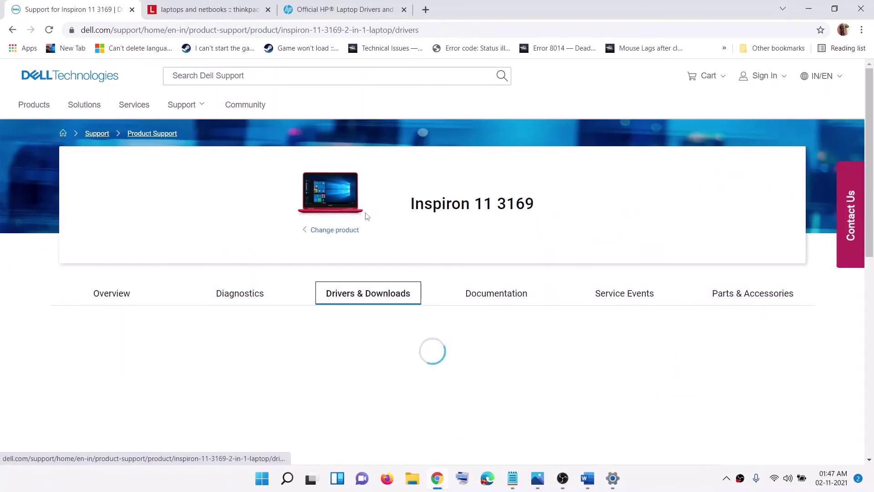
Step: Filter the drivers to the BIOS category to list the System BIOS update, and check the battery level
scroll(386, 250, "down", 8)
scroll(374, 229, "down", 2)
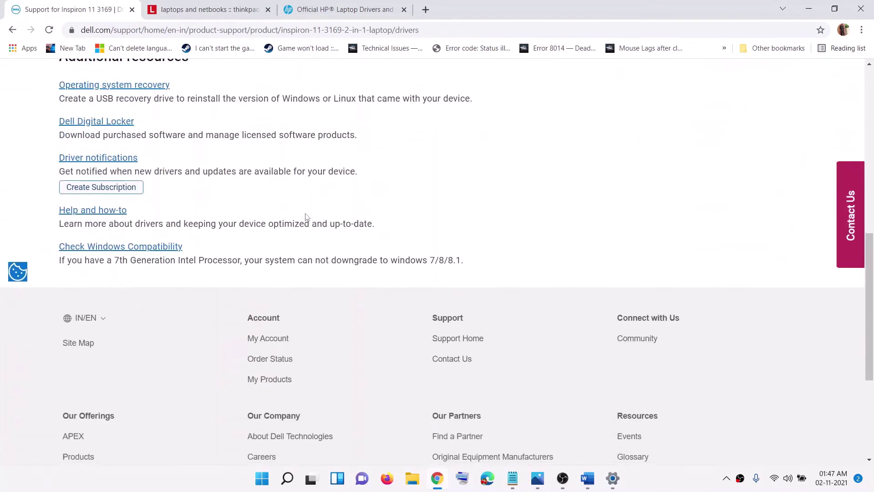
scroll(380, 246, "up", 5)
left_click(774, 203)
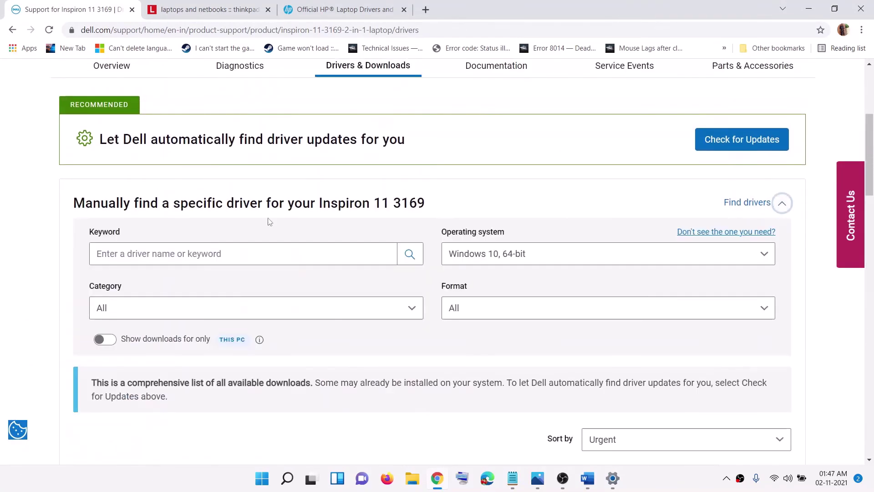
scroll(243, 243, "down", 3)
left_click(222, 195)
left_click(107, 245)
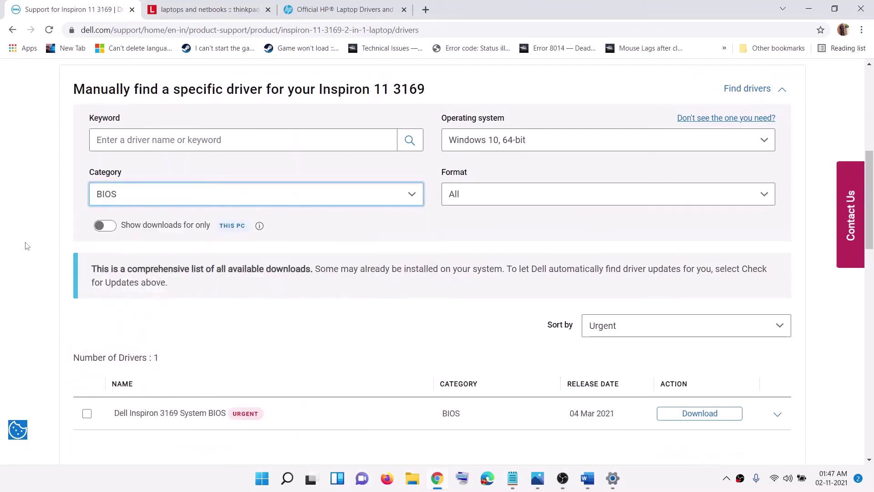
scroll(466, 262, "down", 5)
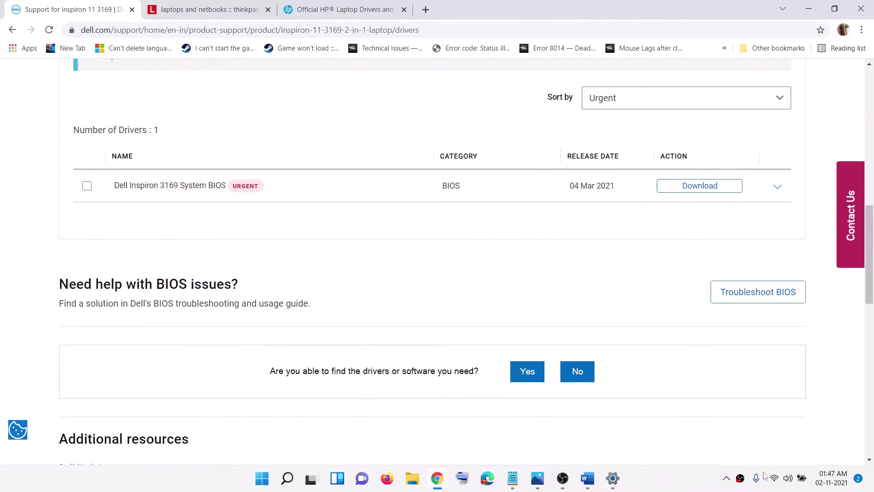
left_click(784, 478)
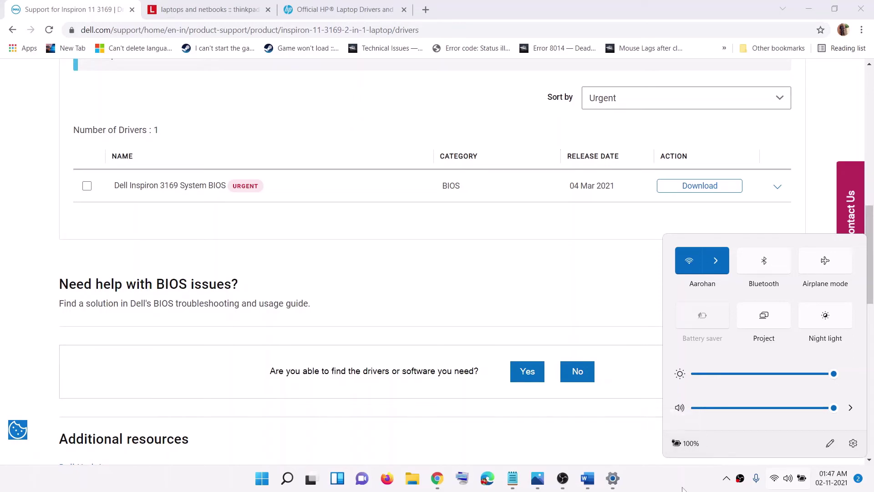
left_click(467, 256)
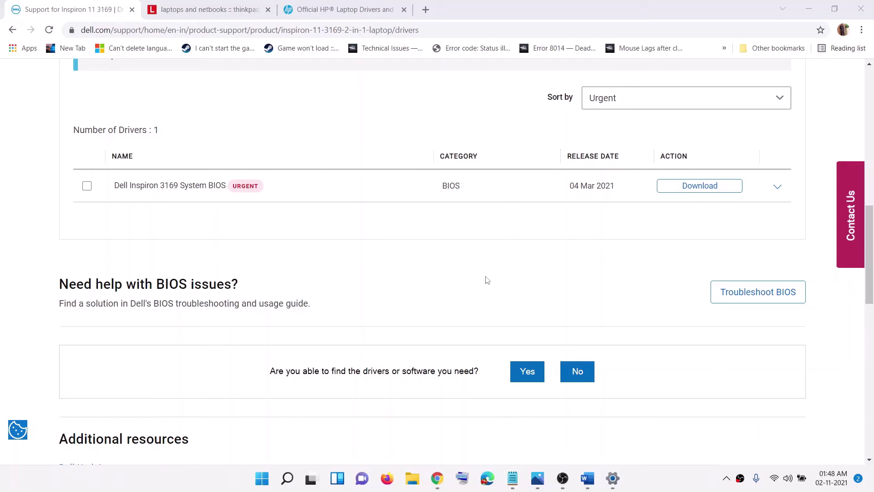
Step: Search for 'system restore' and centre the System Properties window
left_click(587, 478)
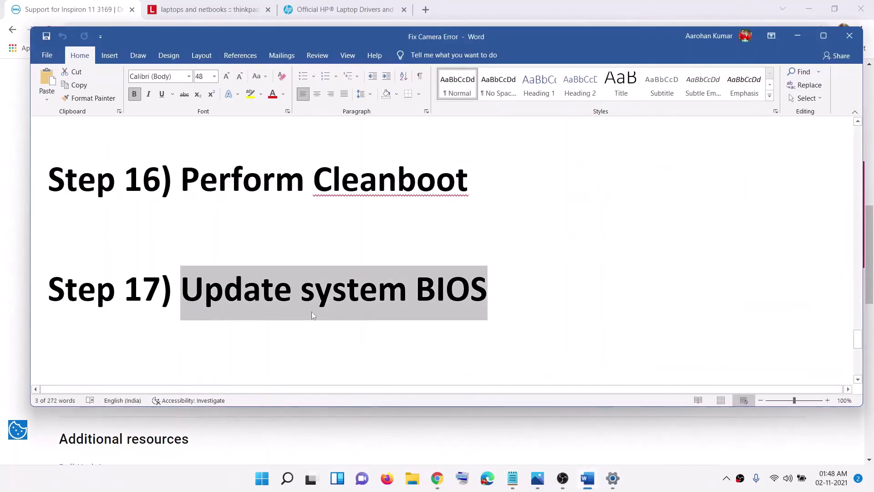
scroll(297, 314, "down", 3)
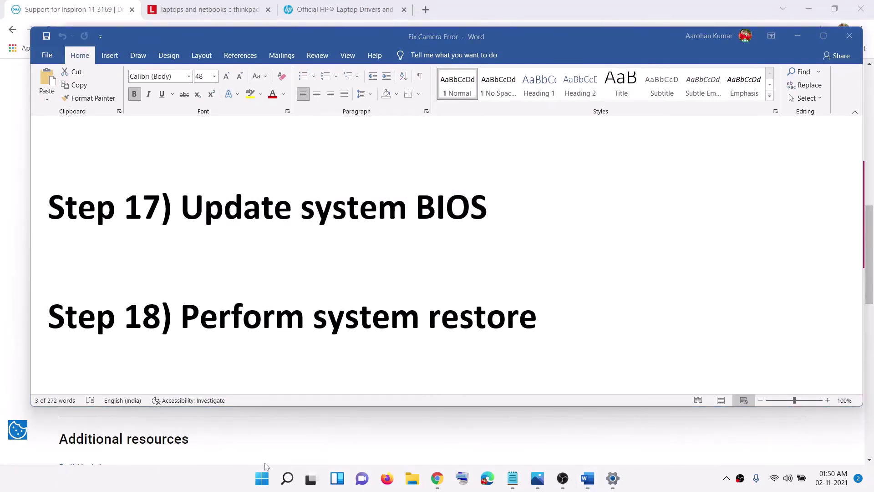
left_click(262, 478)
type("system restore")
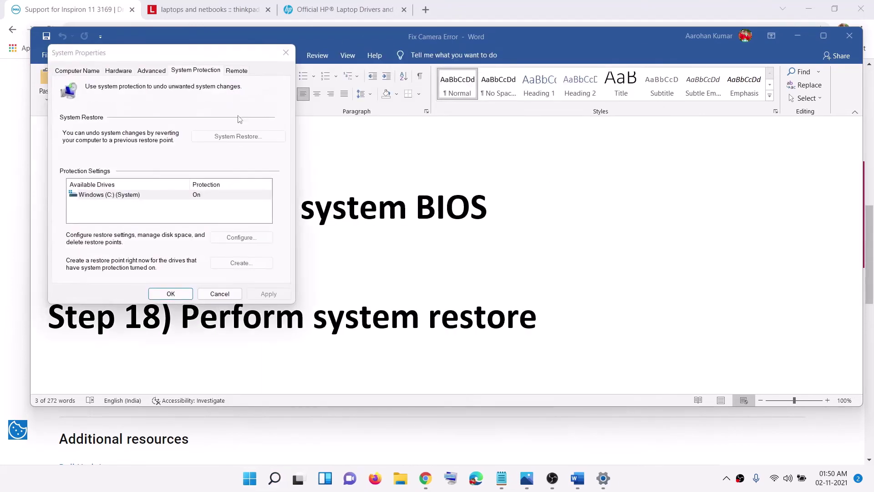
left_click_drag(155, 58, 400, 167)
Step: Choose the 02-11-2021 1.48.47 AM restore point and continue to the confirmation page
left_click(492, 244)
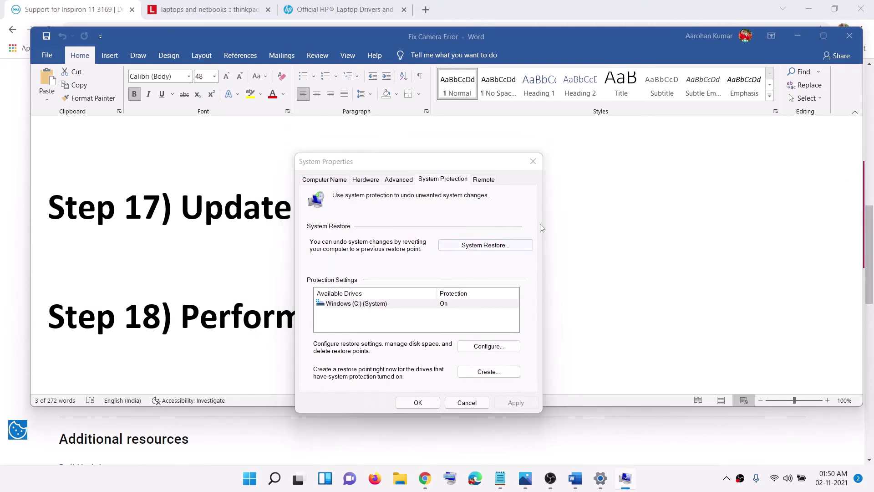
left_click(512, 360)
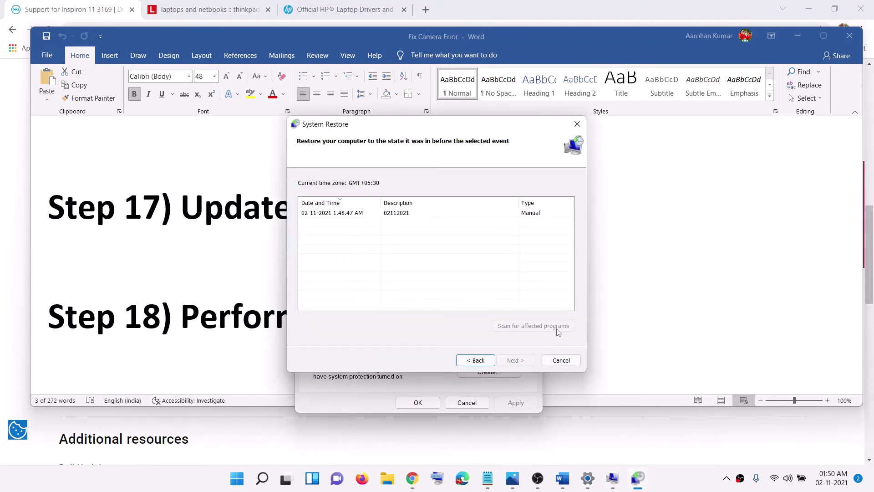
left_click(377, 214)
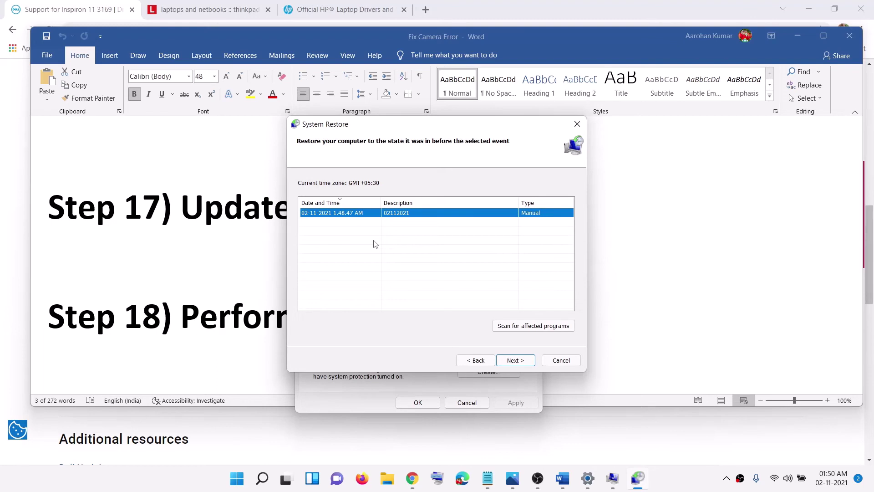
left_click(515, 360)
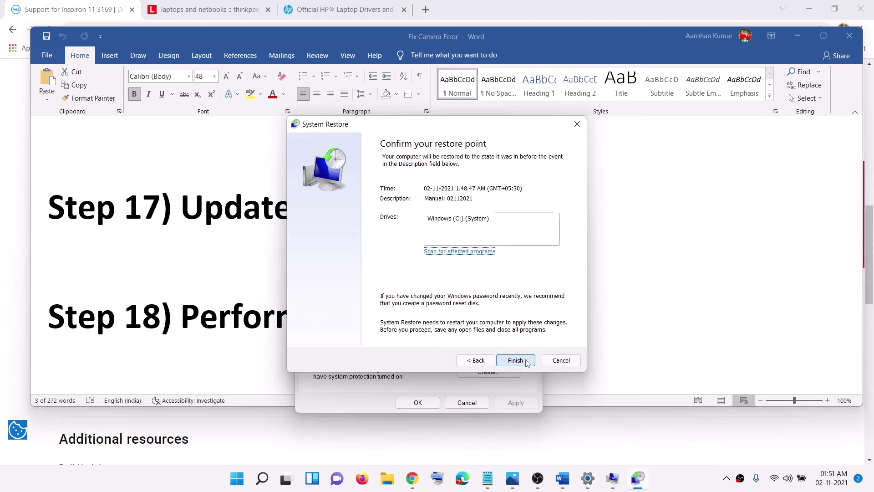
left_click(666, 300)
scroll(265, 297, "down", 3)
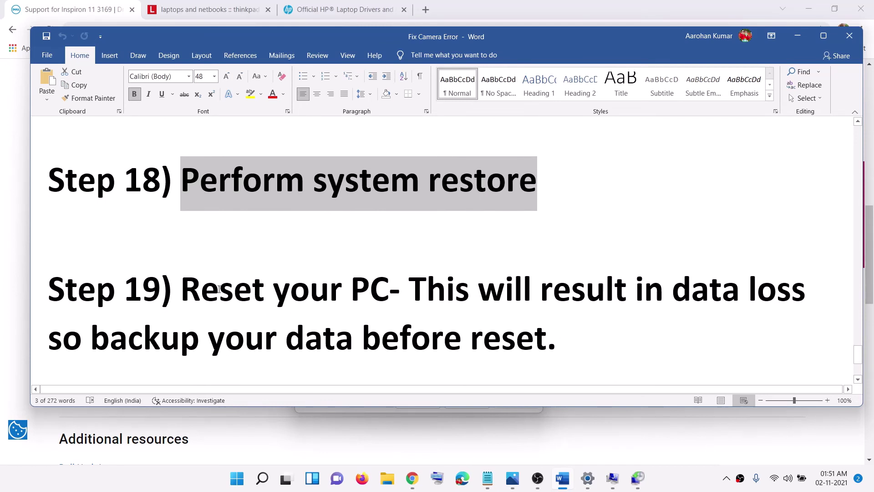
Step: Highlight Step 19's 'Reset your PC' and its data-loss warning, then open Start
left_click_drag(181, 289, 372, 296)
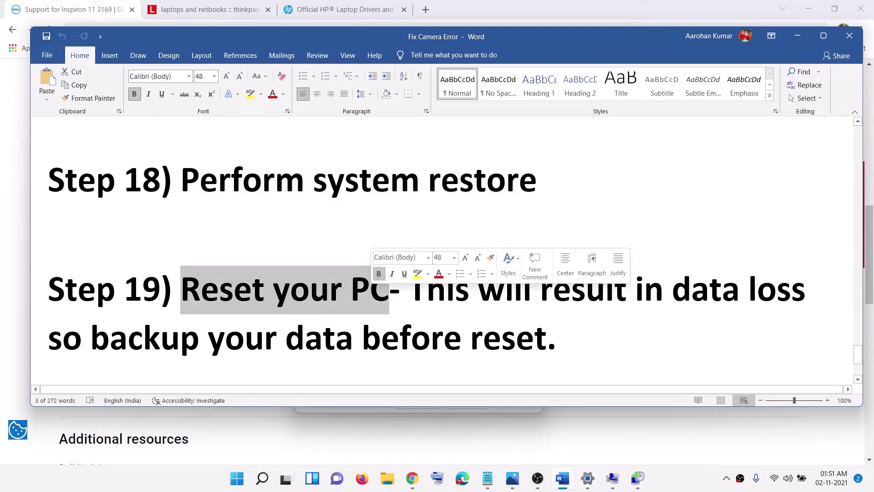
left_click_drag(410, 300, 587, 336)
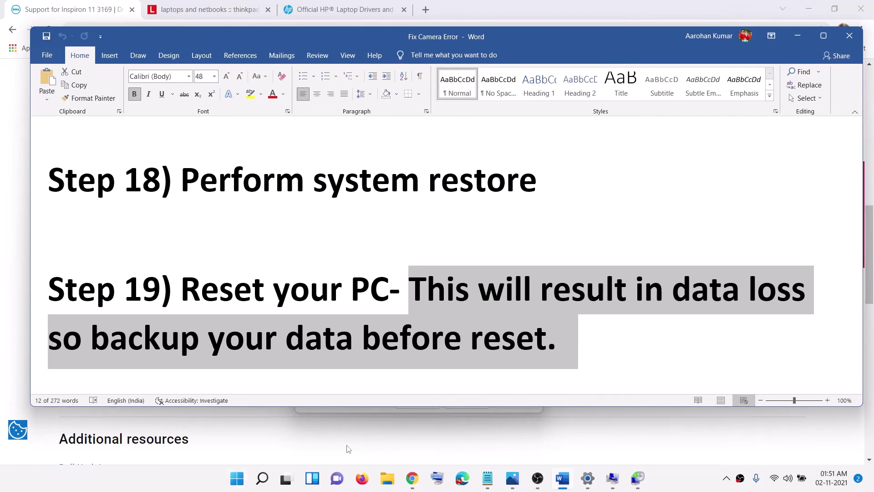
key("super")
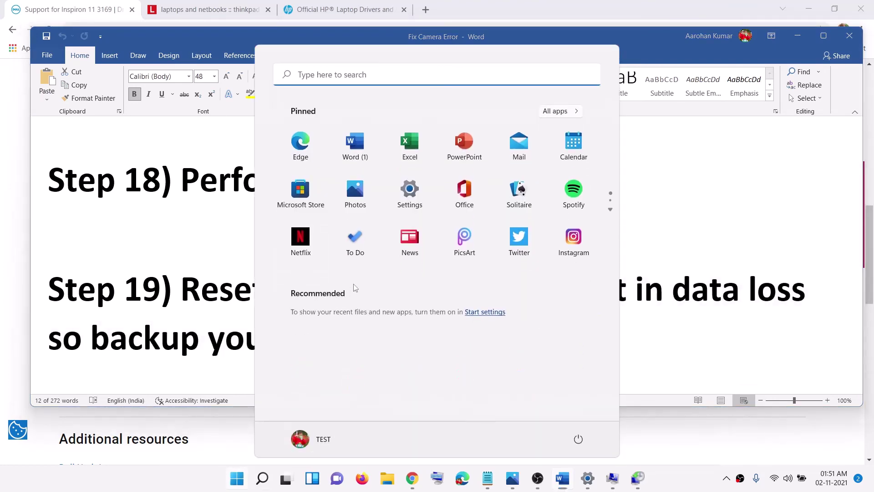
Step: Open Settings and go through Windows Update advanced options to the Recovery page
left_click(415, 202)
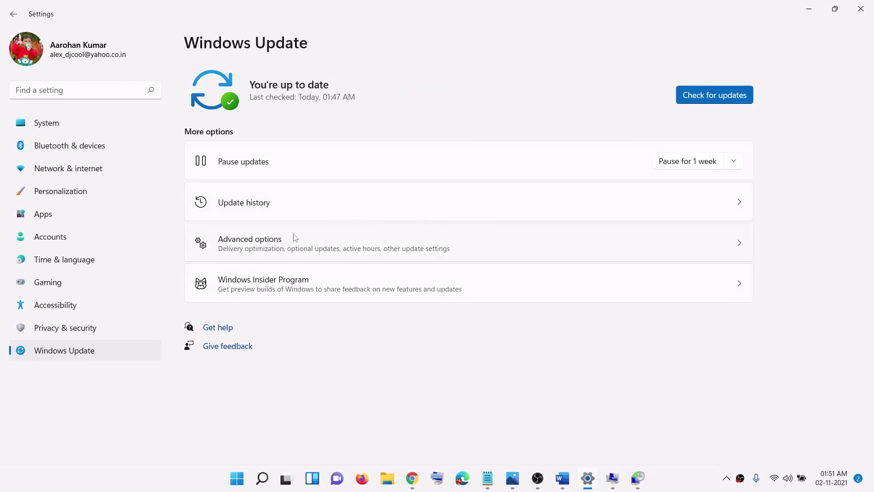
left_click(61, 351)
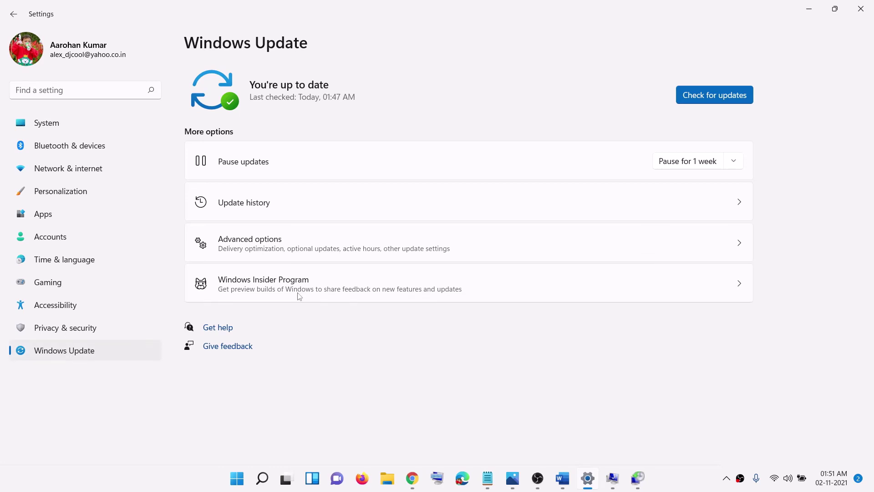
left_click(264, 244)
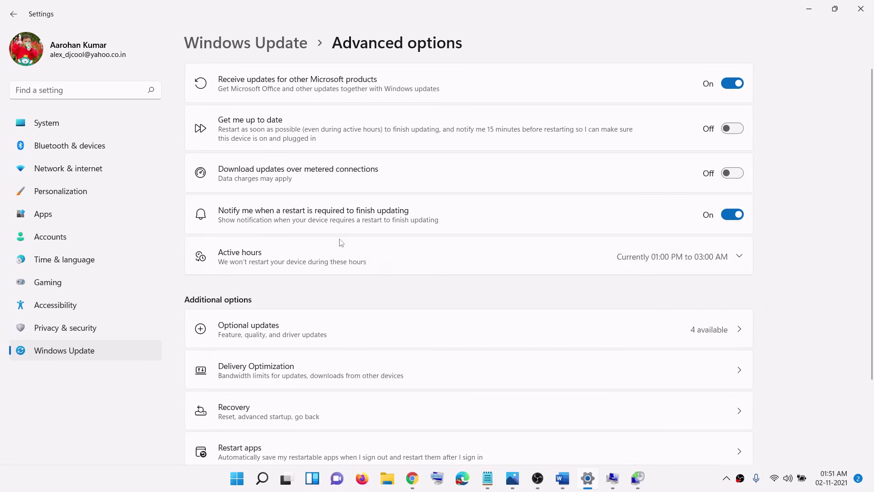
scroll(390, 314, "down", 2)
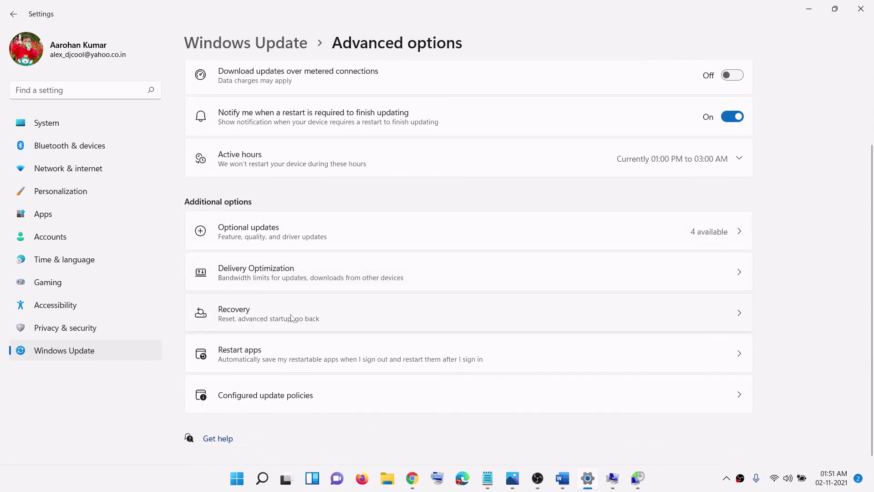
left_click(325, 307)
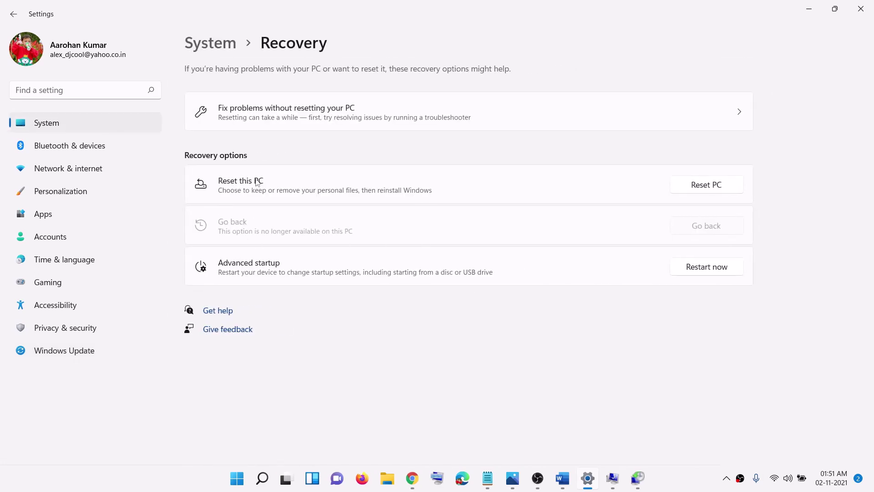
Step: Preview Reset this PC with Keep my files and Local reinstall, then cancel it
left_click(689, 186)
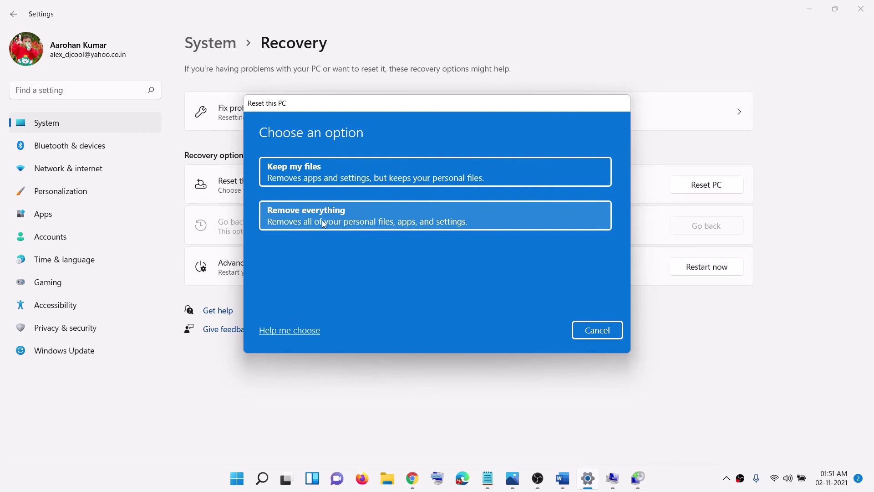
left_click(334, 178)
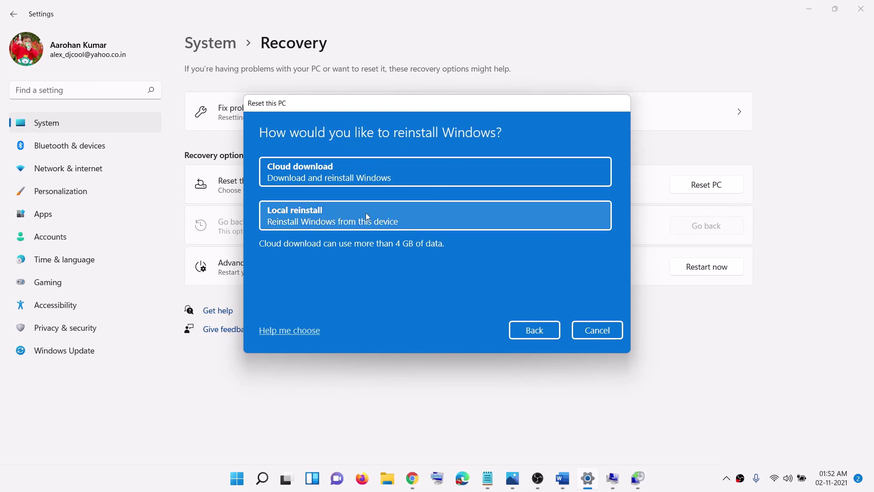
left_click(347, 222)
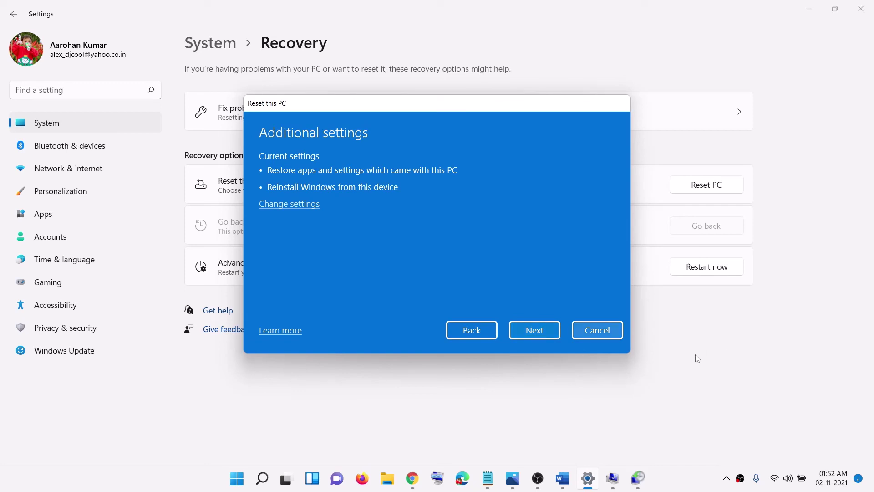
left_click(592, 330)
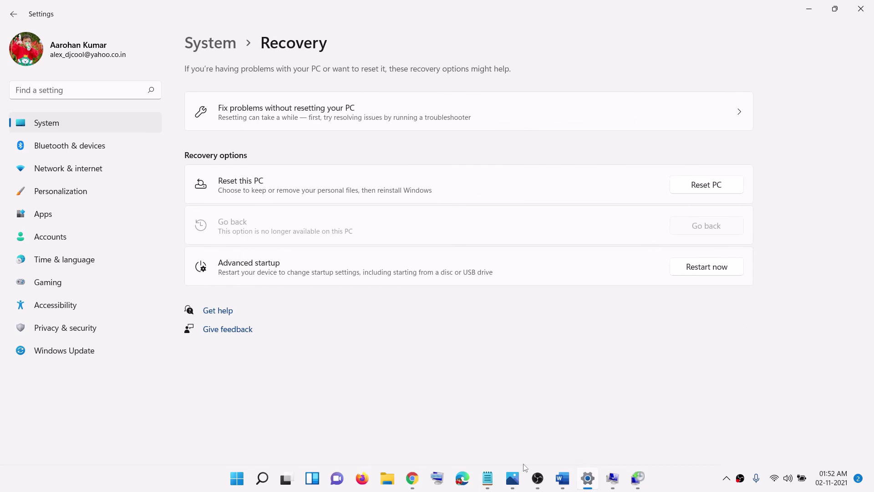
left_click(563, 479)
Step: Scroll to Step 20 and highlight 'Run Hardware test for camera' and its words
scroll(288, 281, "down", 3)
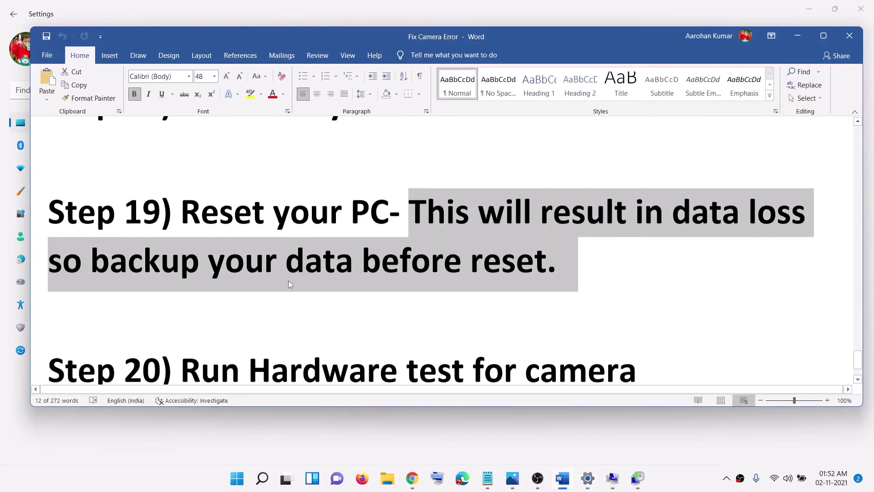
scroll(289, 280, "down", 1)
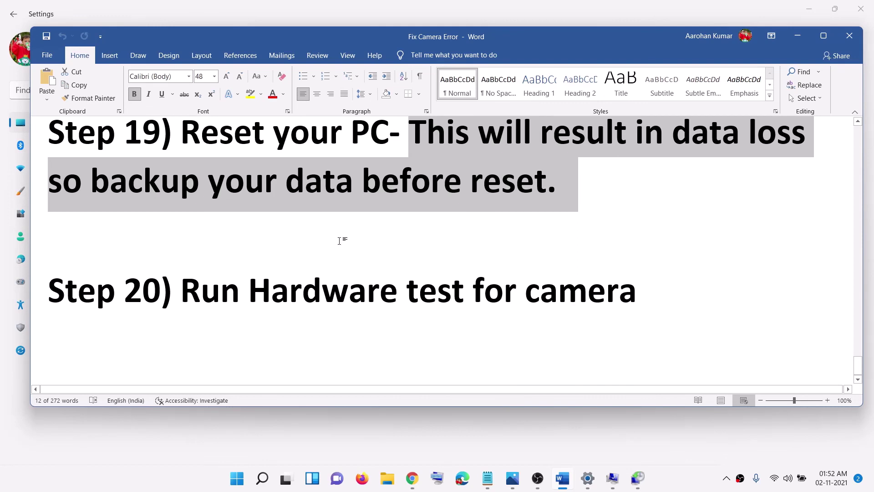
left_click_drag(182, 291, 557, 290)
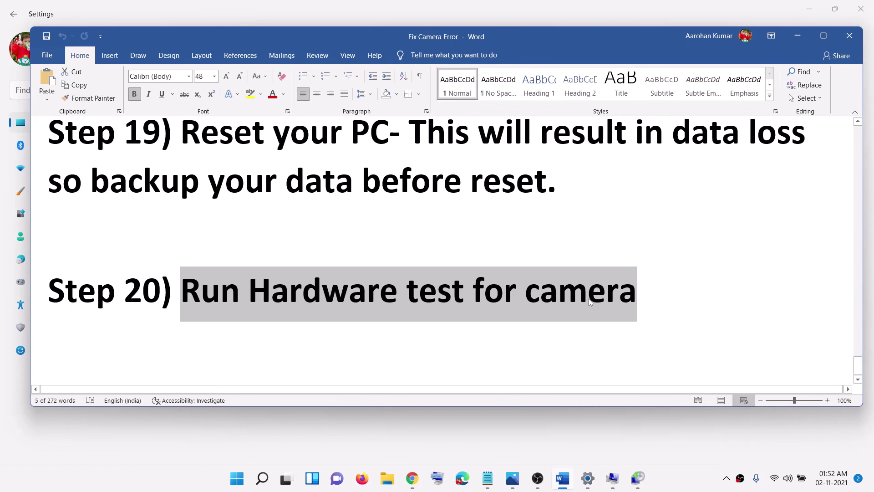
left_click(302, 292)
left_click_drag(303, 291, 398, 292)
left_click(658, 290)
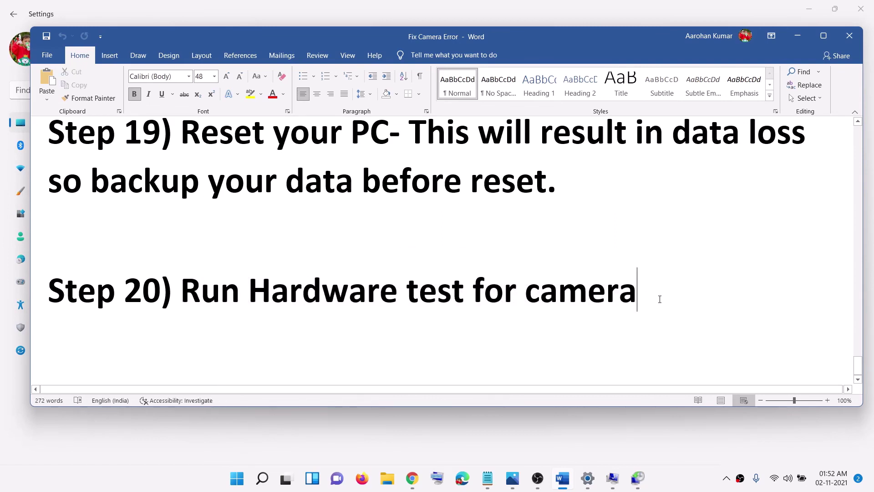
left_click_drag(658, 290, 181, 291)
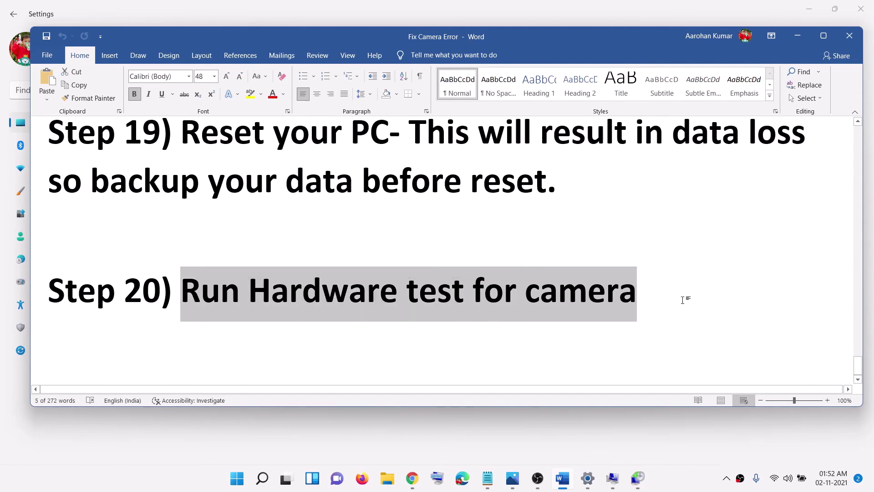
left_click(662, 301)
left_click_drag(646, 291, 181, 291)
left_click(659, 300)
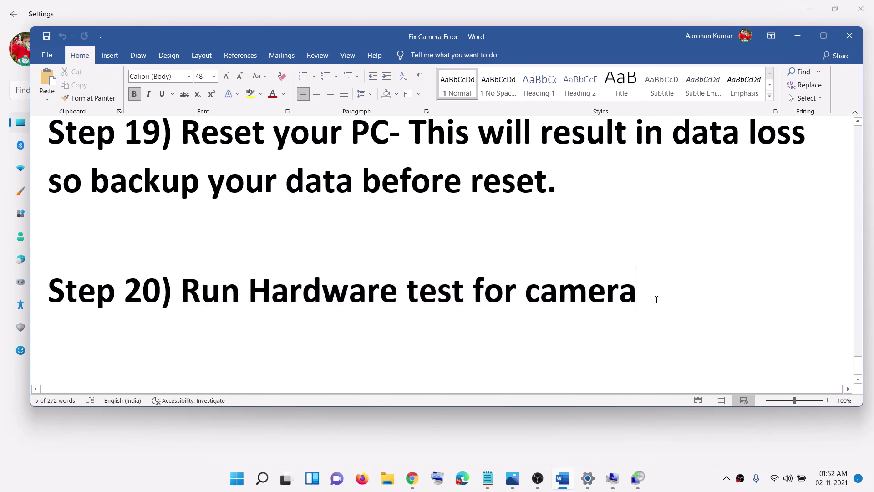
key("ctrl+shift+Left")
key("ctrl+shift+Left")
key("ctrl+shift+Left")
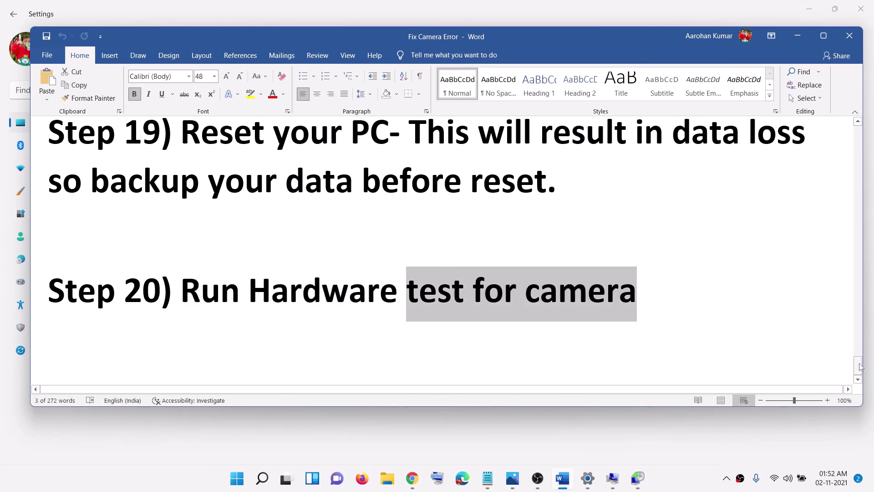
left_click_drag(858, 367, 767, 109)
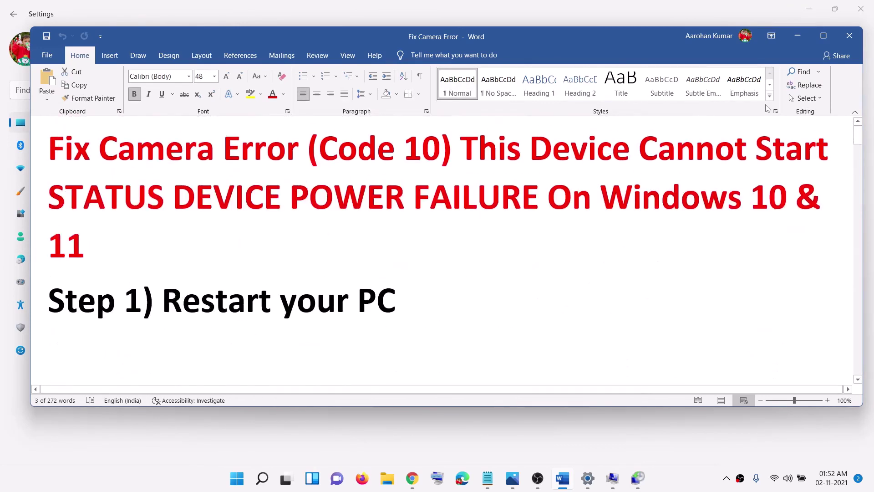
Step: Minimize Word and search Windows for 'camera'
left_click(797, 36)
left_click(236, 476)
type("camera")
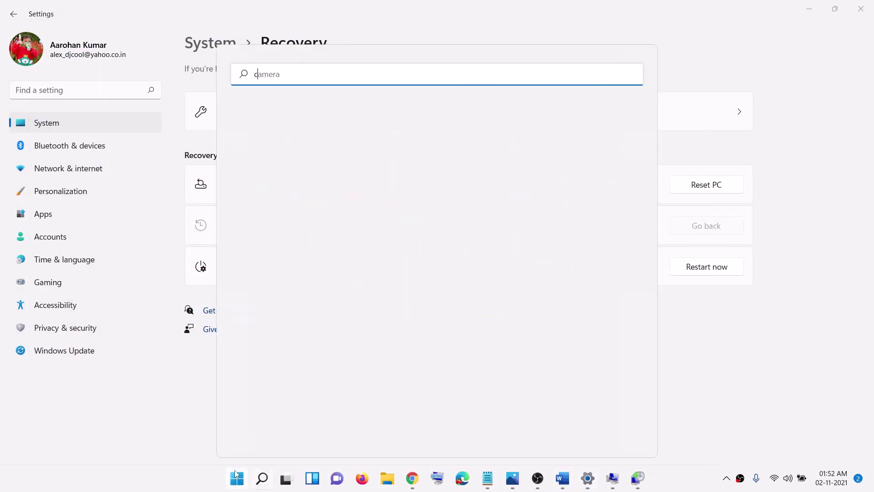